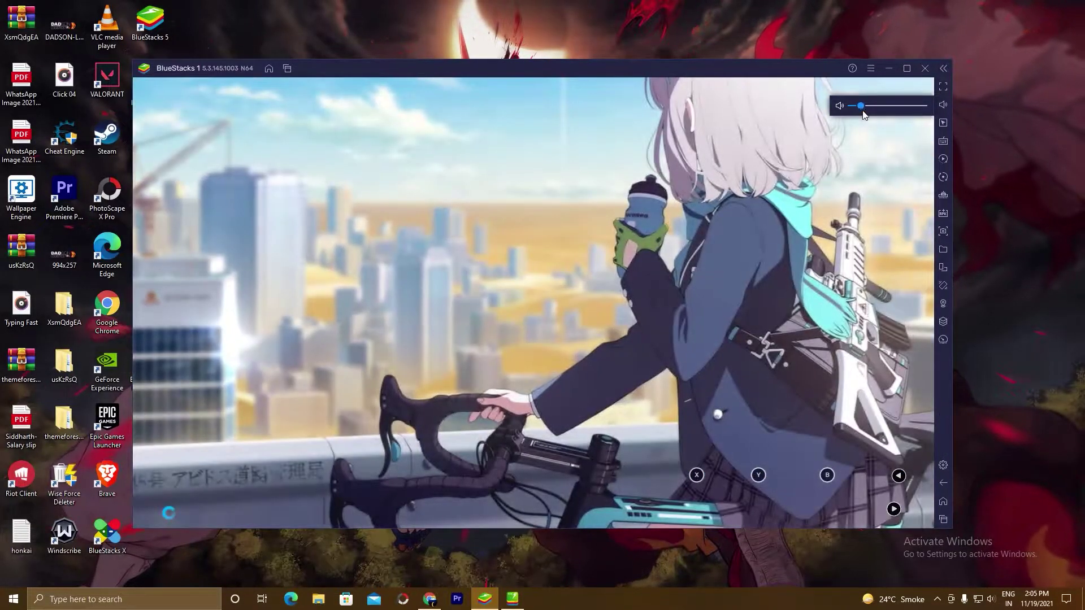
Lower the BlueStacks emulator volume to about 15% with the sidebar slider
click(1035, 157)
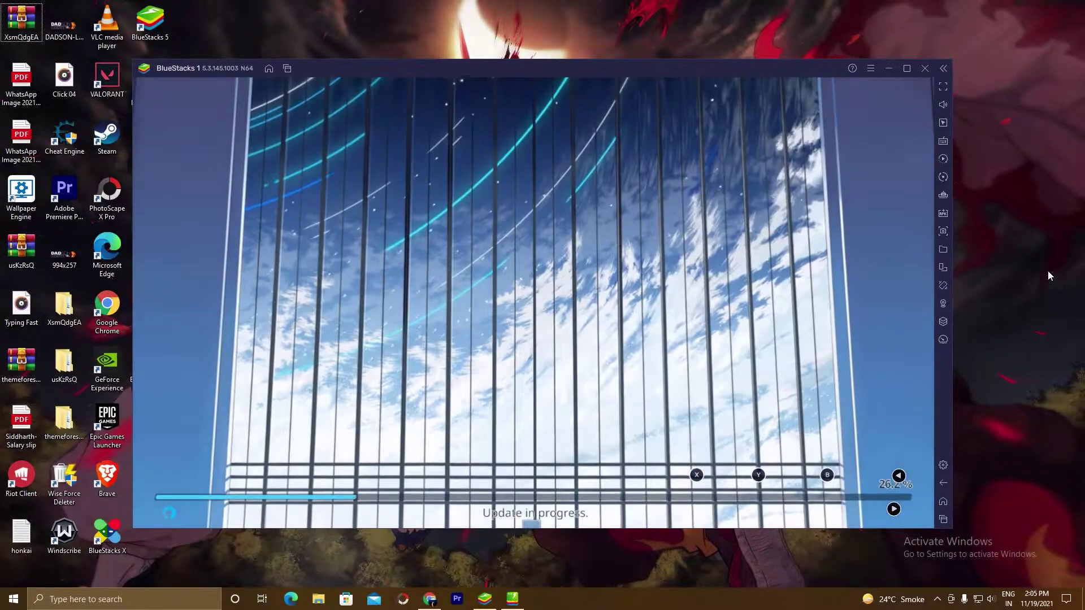
click(942, 105)
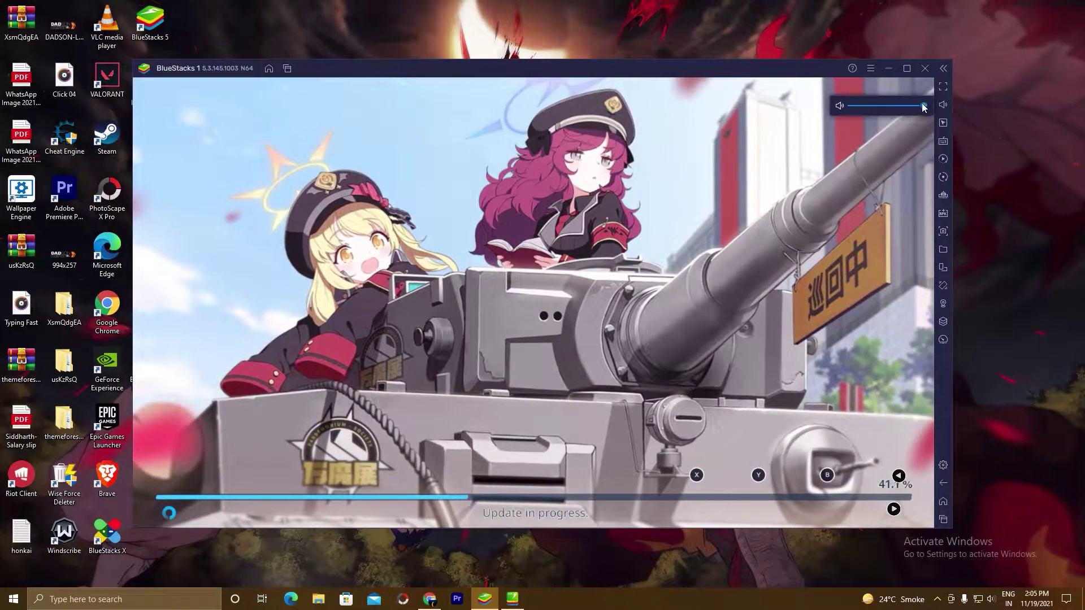
drag(922, 106, 861, 107)
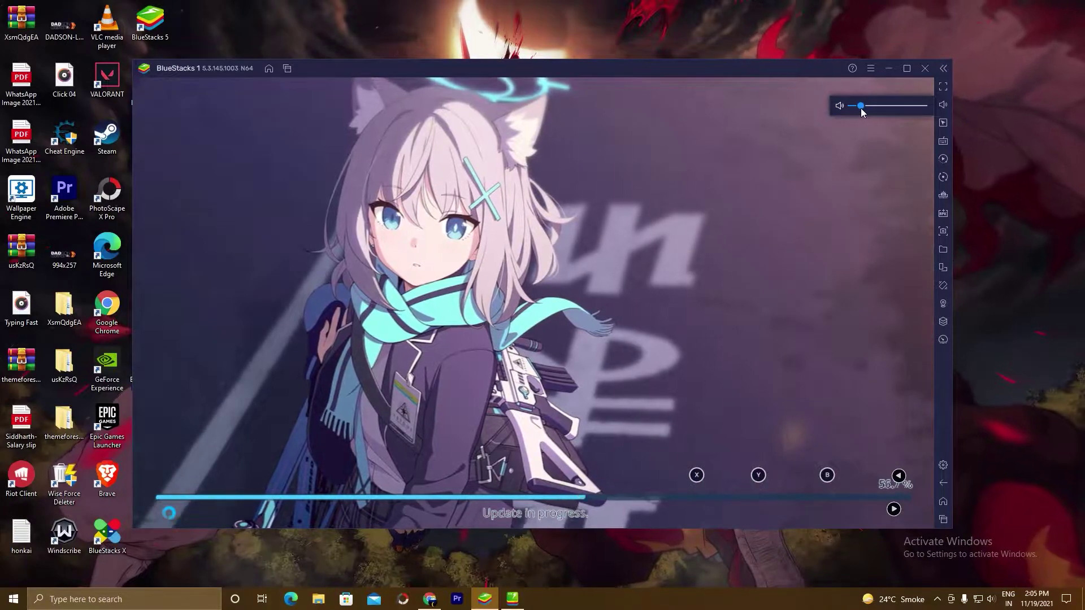
drag(861, 110, 893, 109)
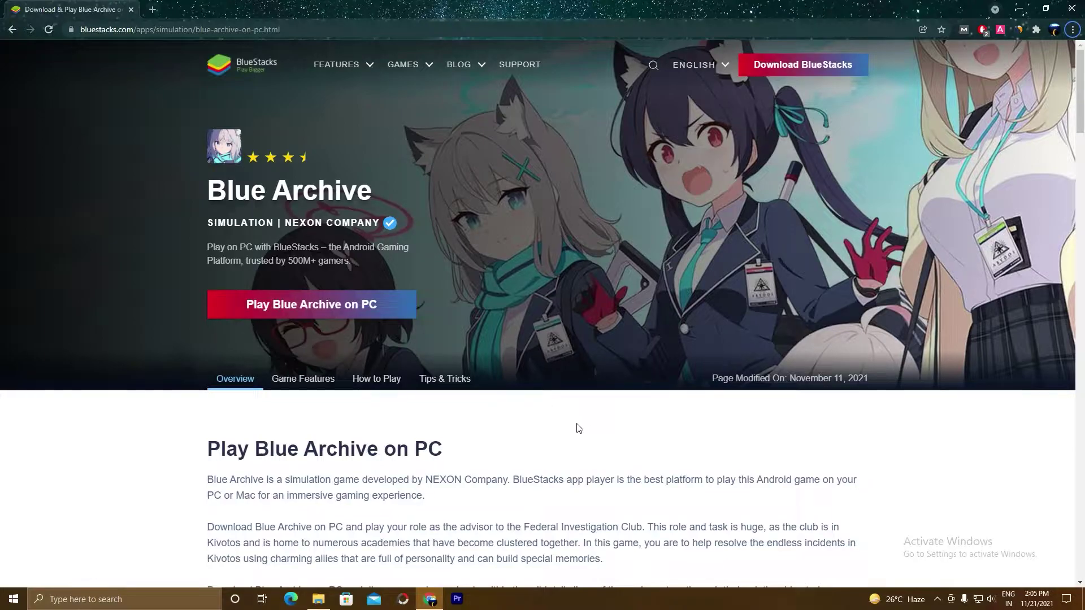
scroll(551, 415, down, 13)
scroll(552, 419, up, 13)
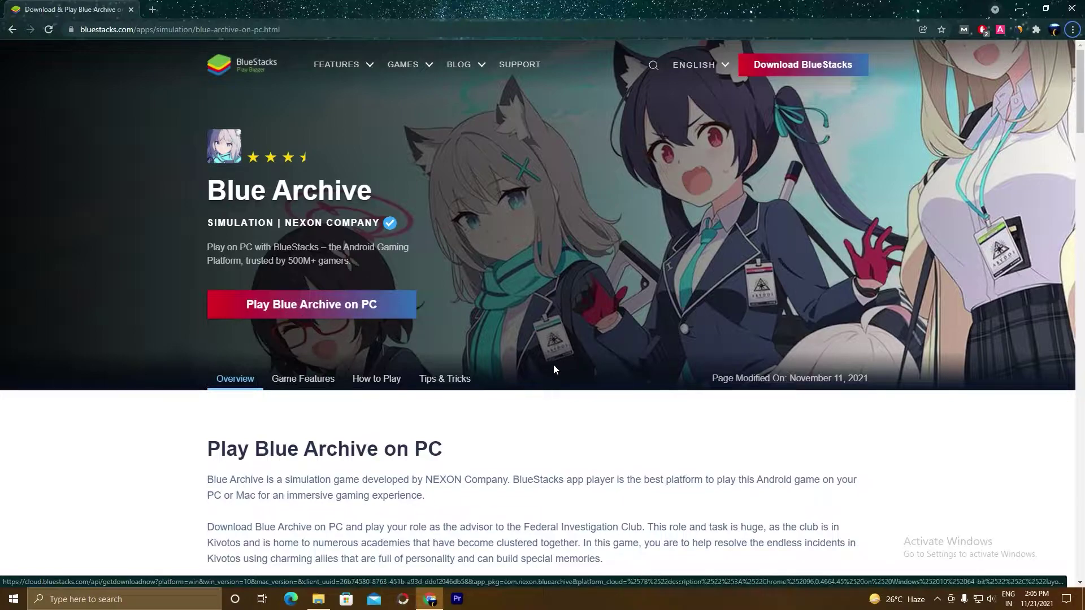
scroll(554, 368, down, 4)
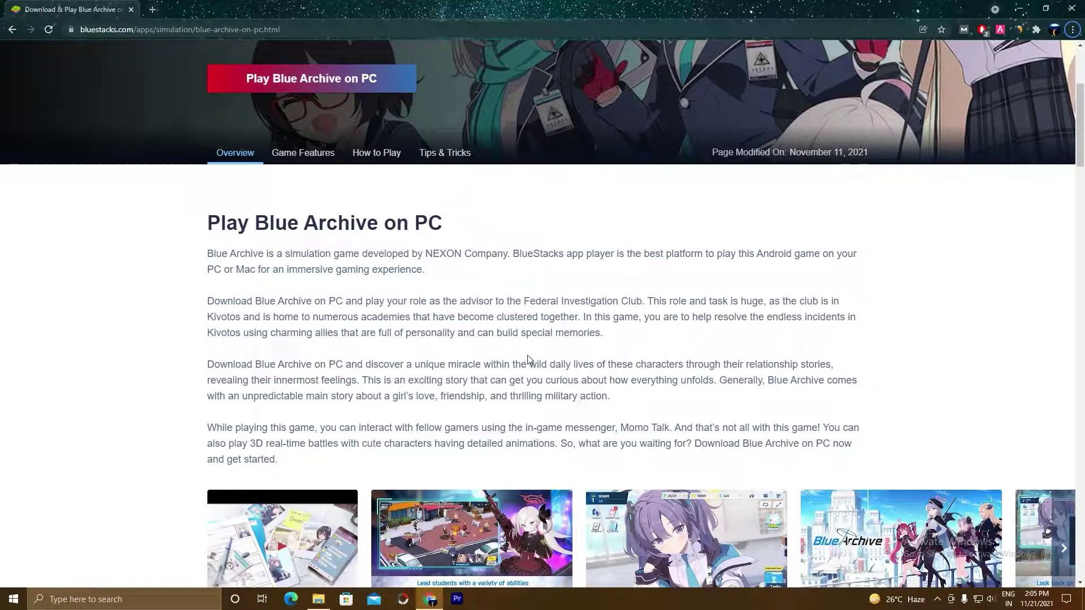
scroll(534, 413, down, 8)
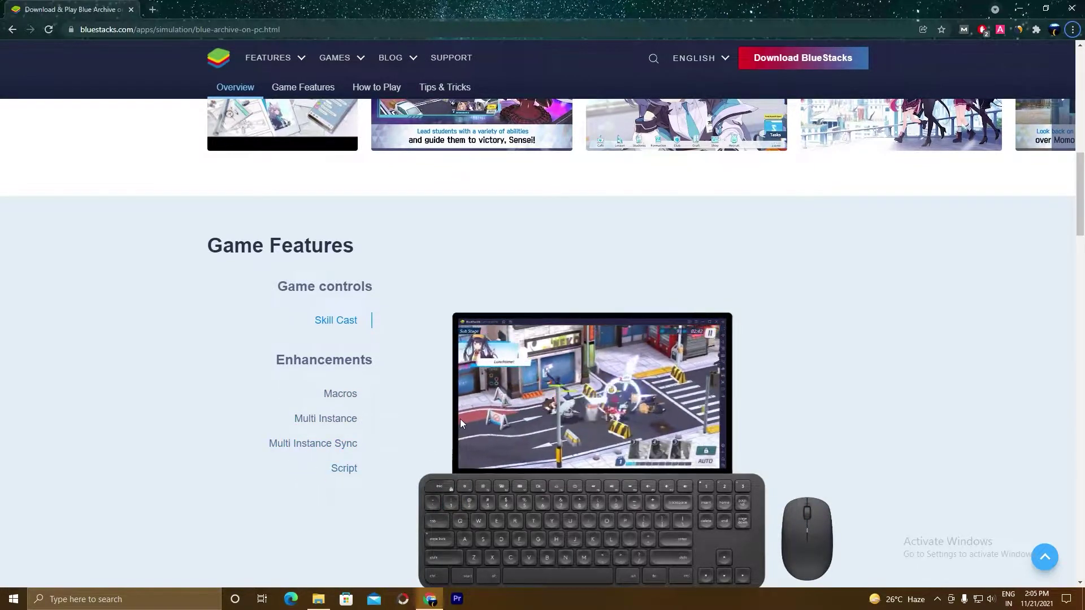
scroll(459, 419, up, 5)
scroll(452, 415, up, 4)
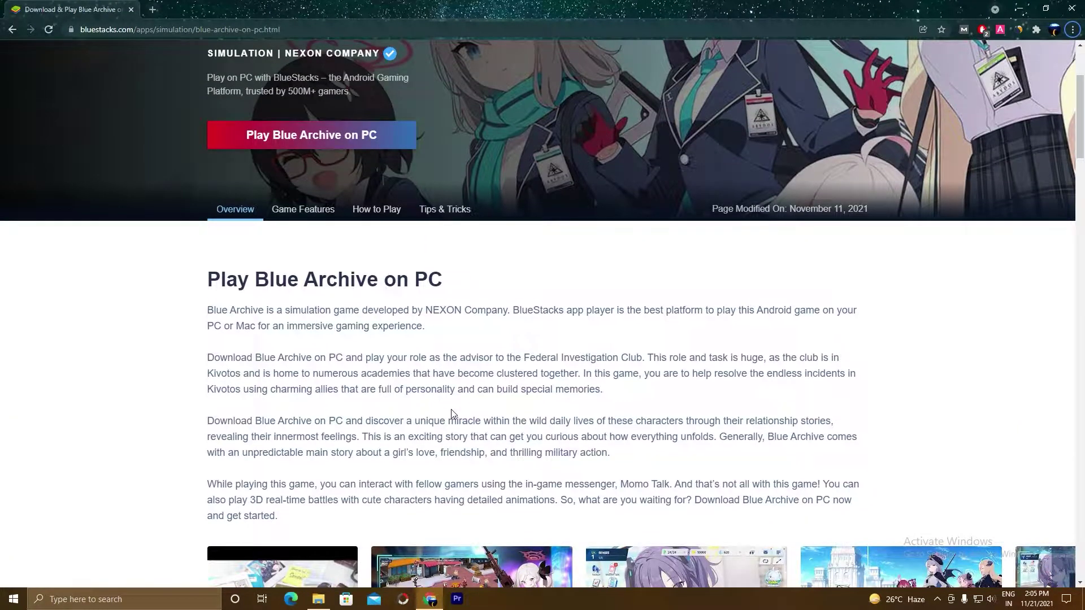
scroll(452, 415, up, 3)
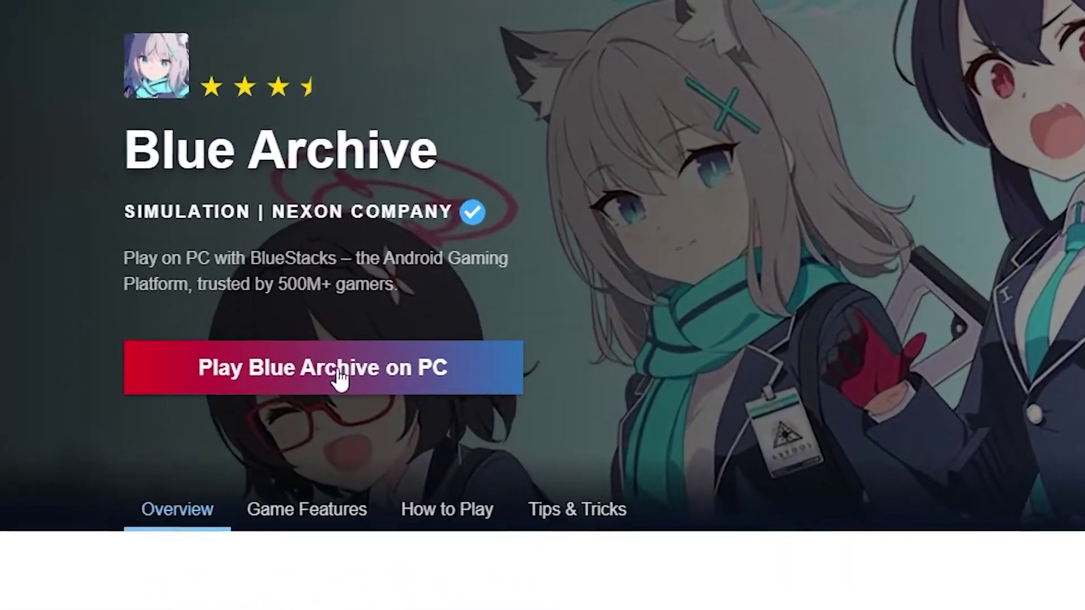
Download the BlueStacks installer for Blue Archive and run it with administrator approval
click(361, 373)
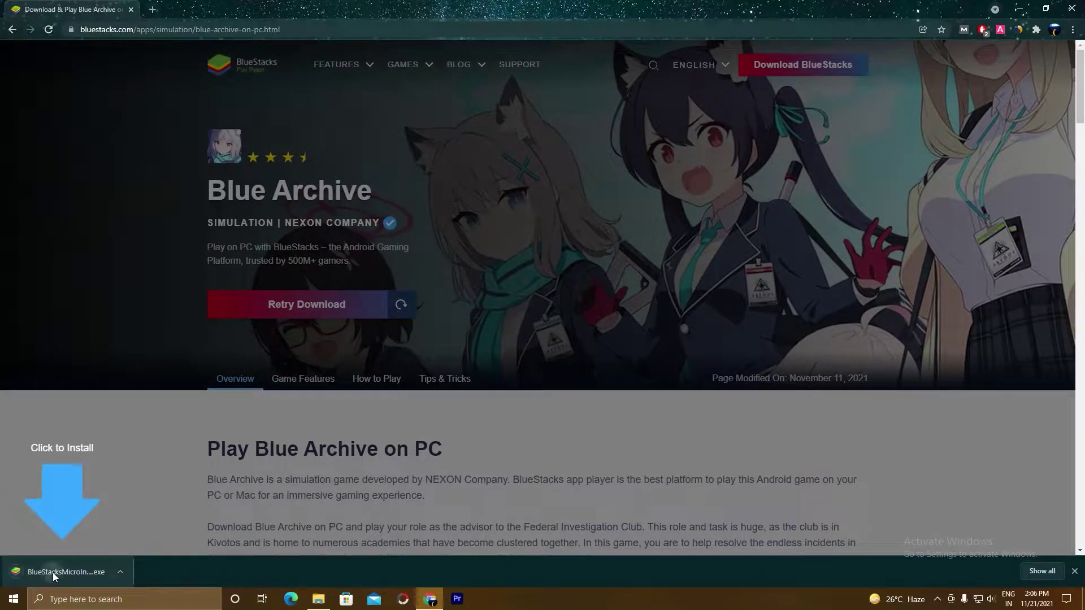
click(52, 572)
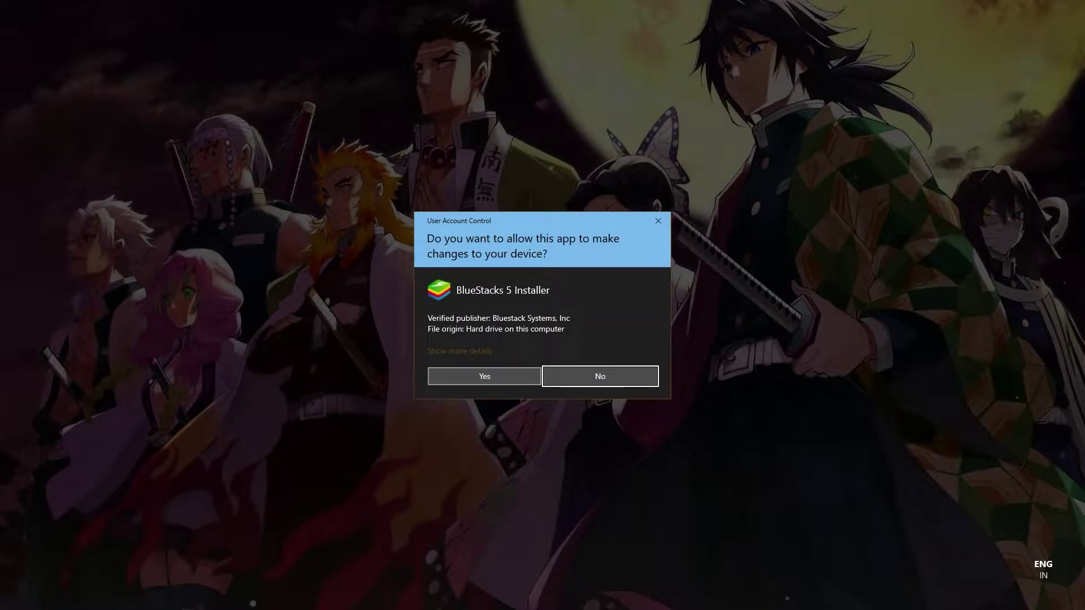
click(484, 376)
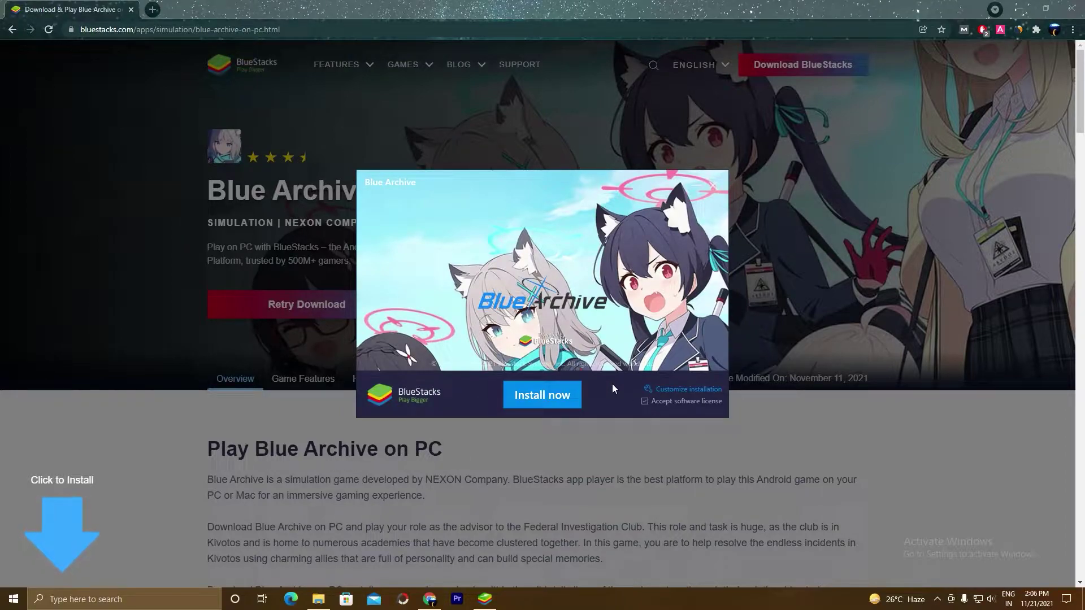
Check the custom installation options, then start the BlueStacks installation with defaults
click(677, 389)
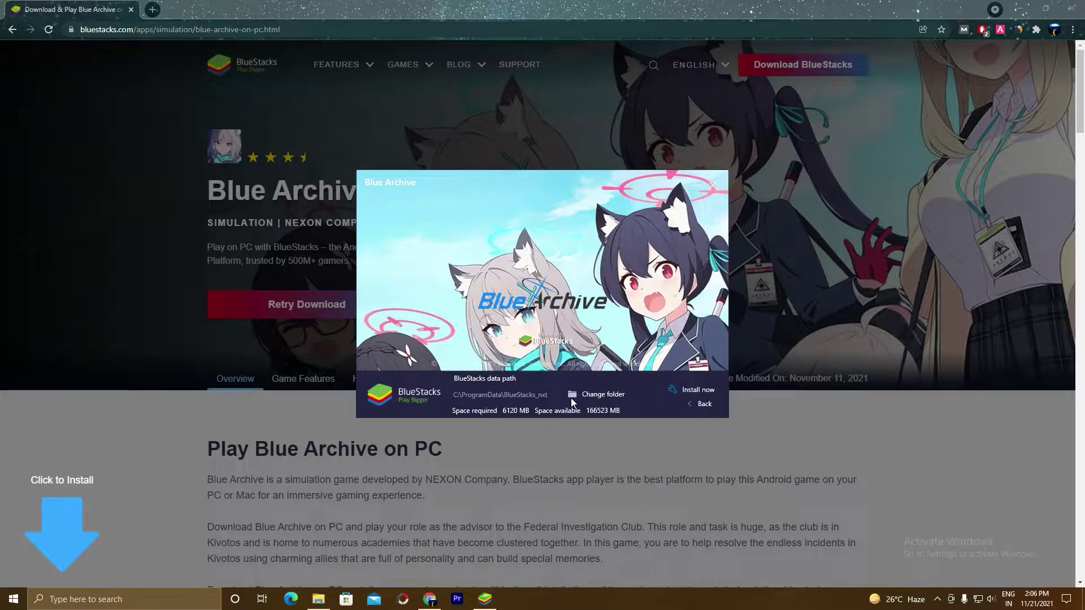
click(701, 401)
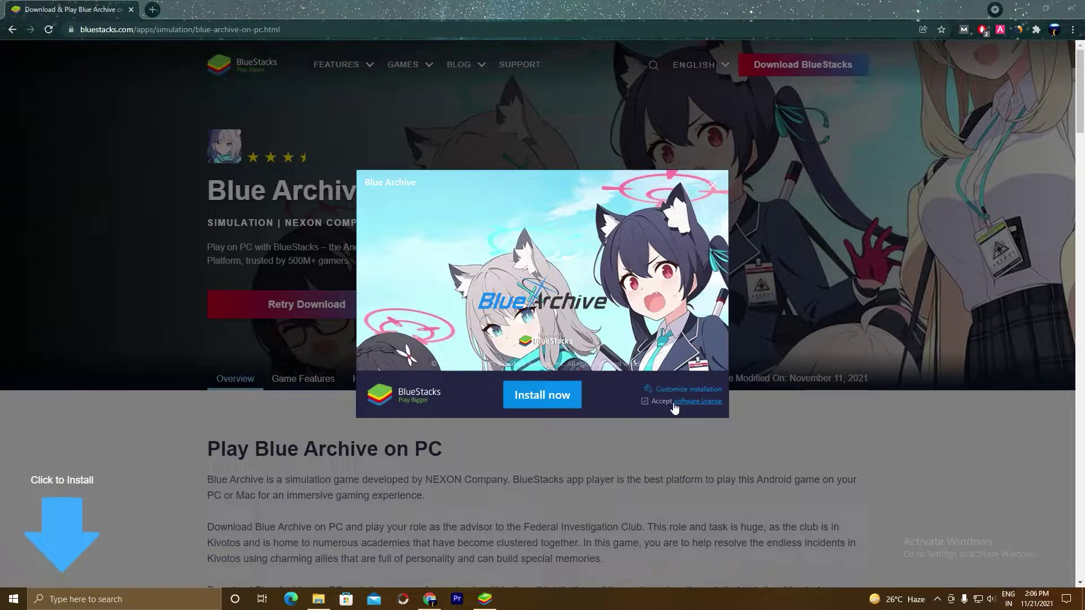
click(545, 396)
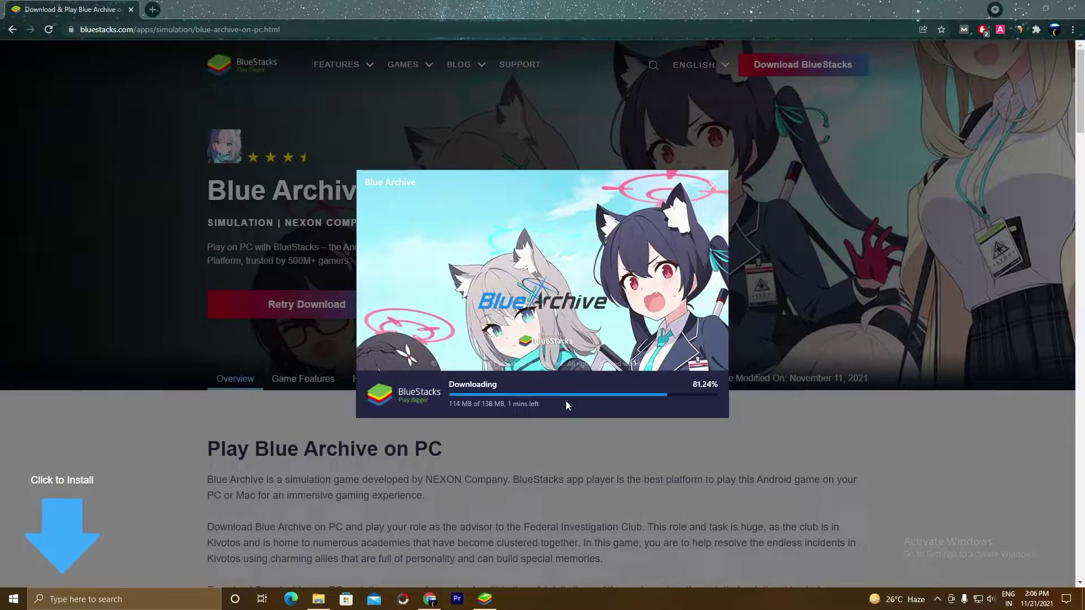
click(1019, 9)
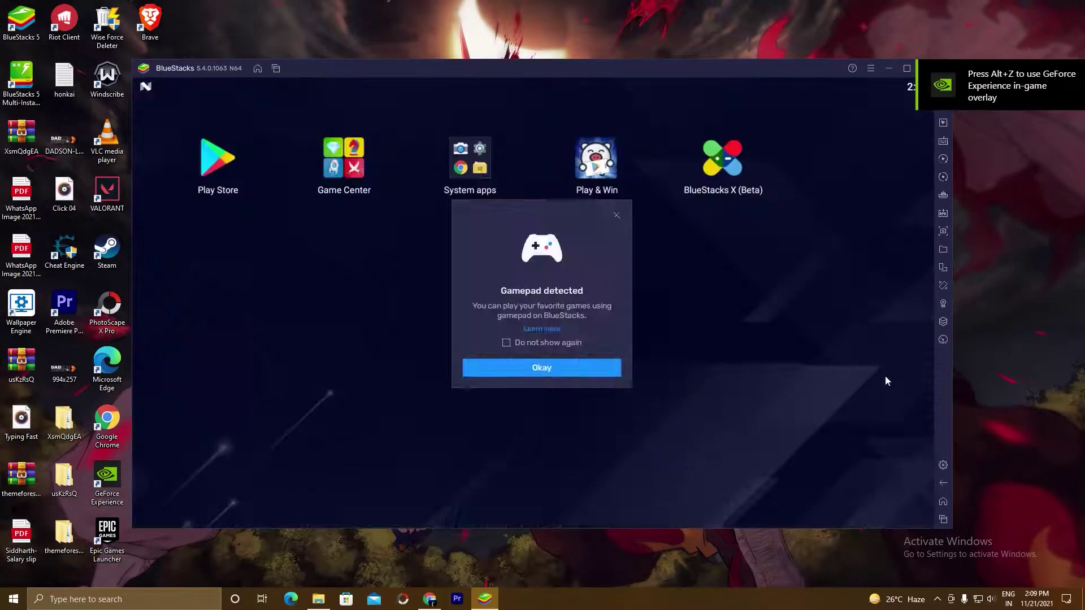
Dismiss the Gamepad detected notice once BlueStacks finishes starting
click(885, 377)
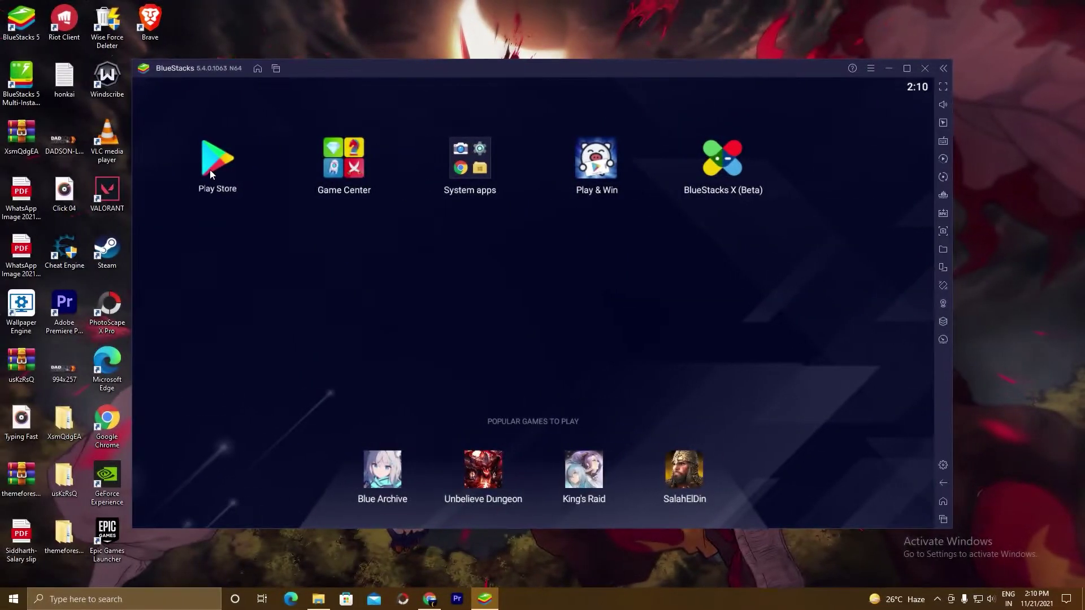
Sign in to the Play Store with the Google account e-mail and accept Google's terms
click(212, 164)
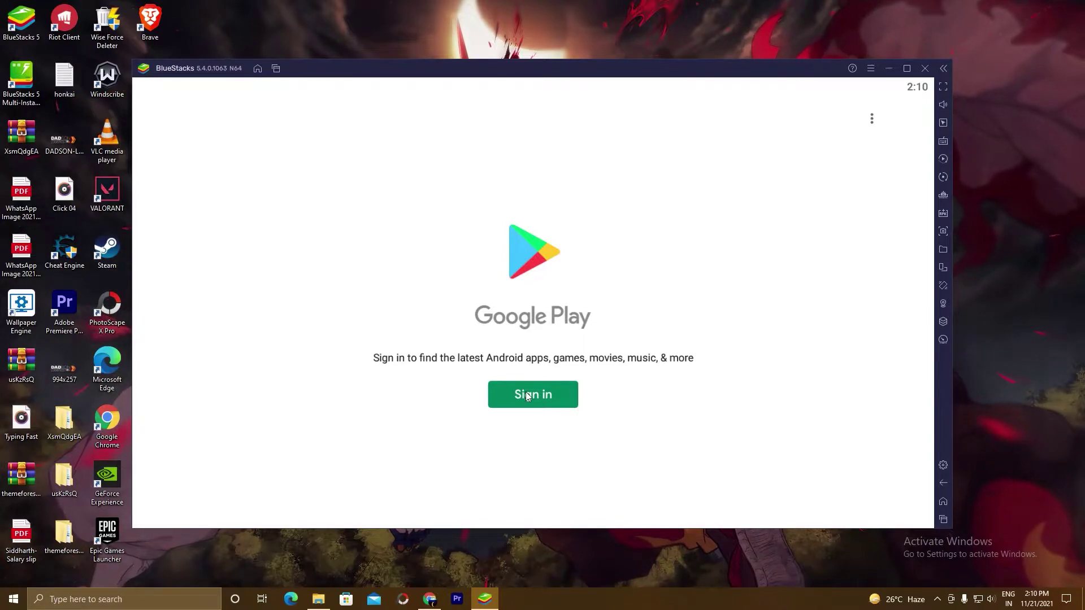
click(526, 395)
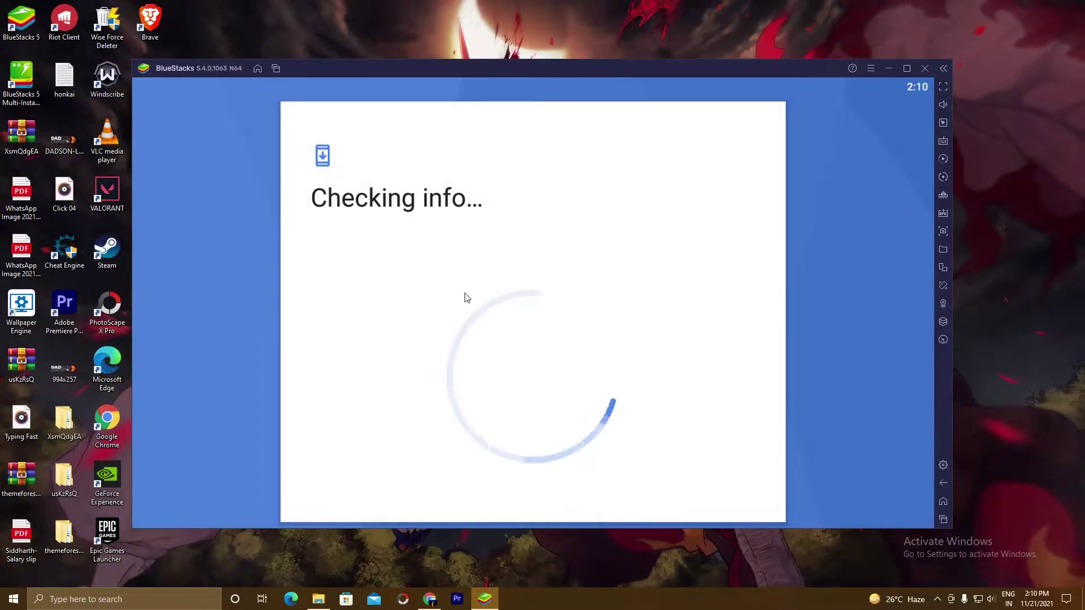
click(457, 271)
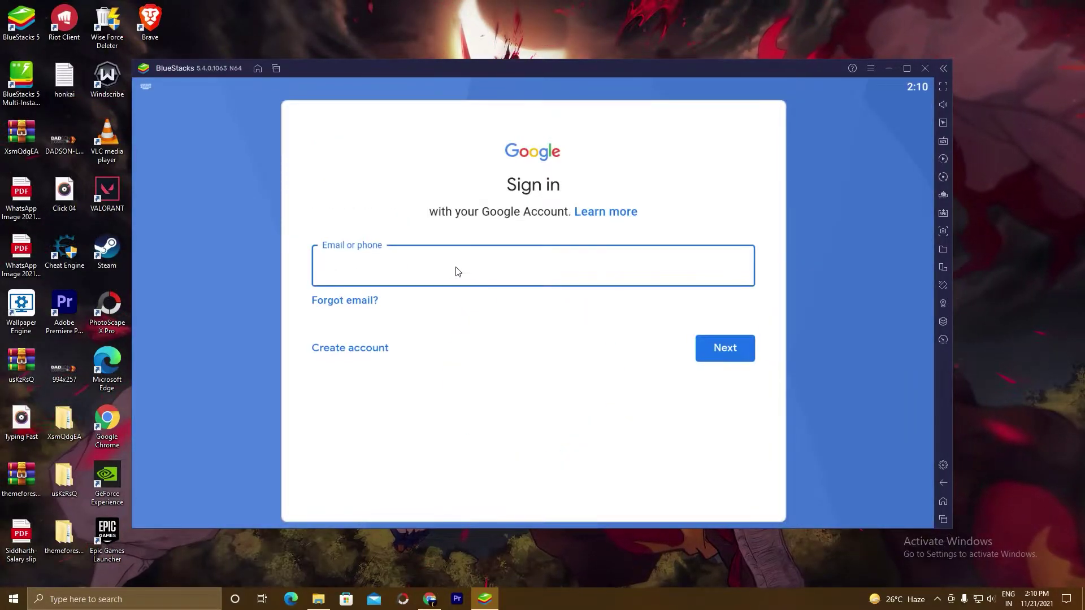
text(desktopgamer.net)
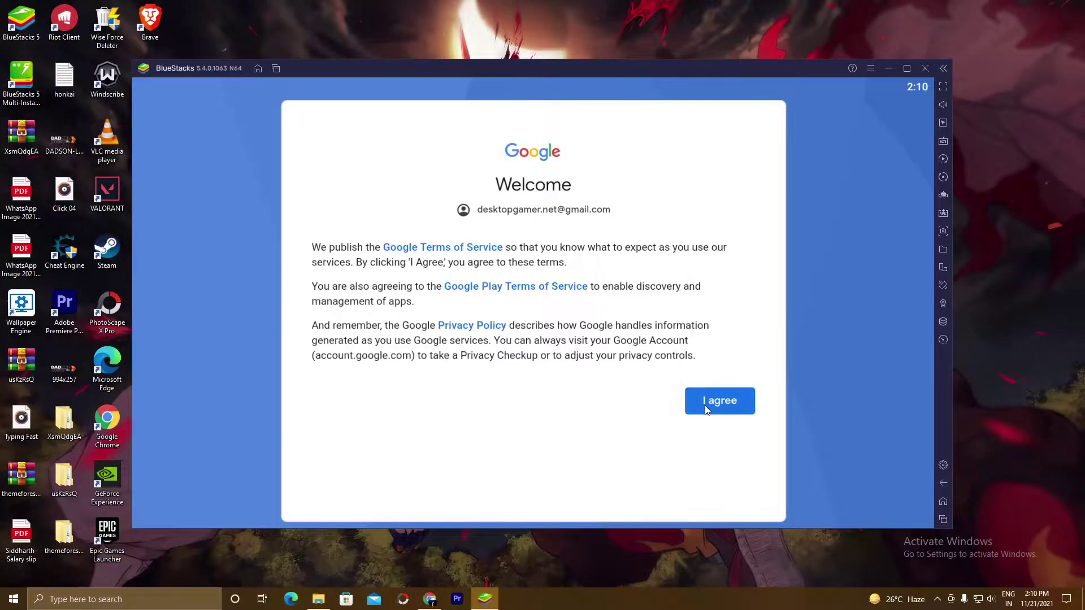
click(704, 405)
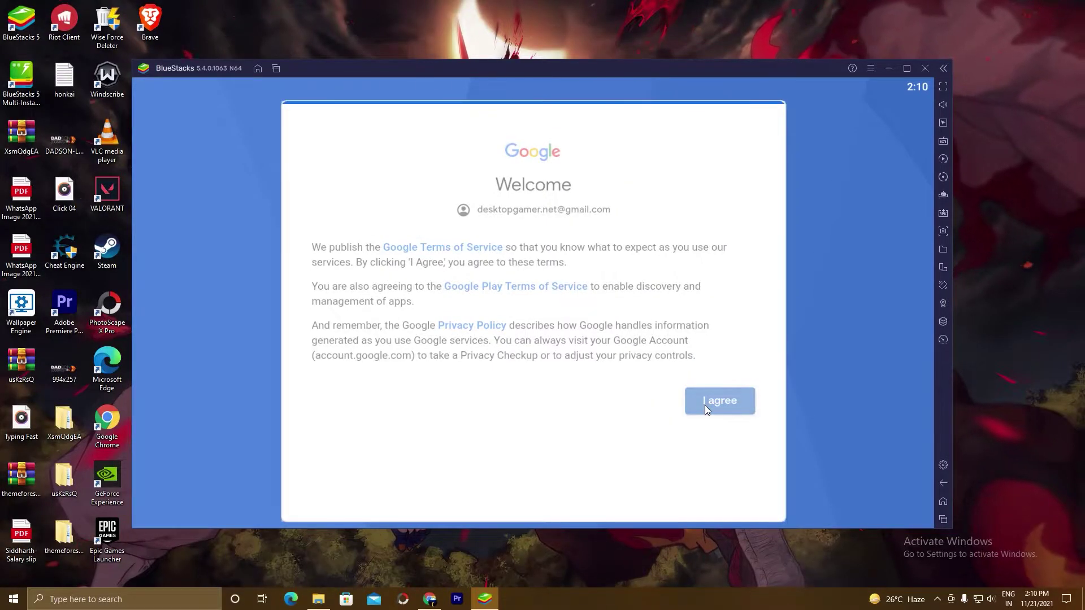
Finish Google sign-in by accepting services, then install Blue Archive from Google Play
click(729, 495)
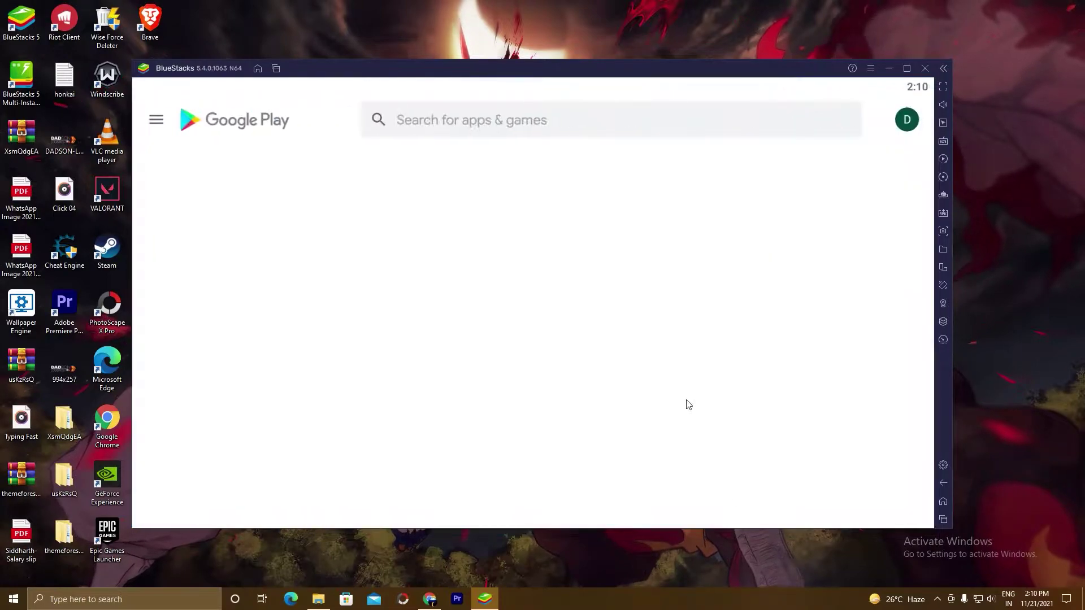
scroll(646, 360, down, 3)
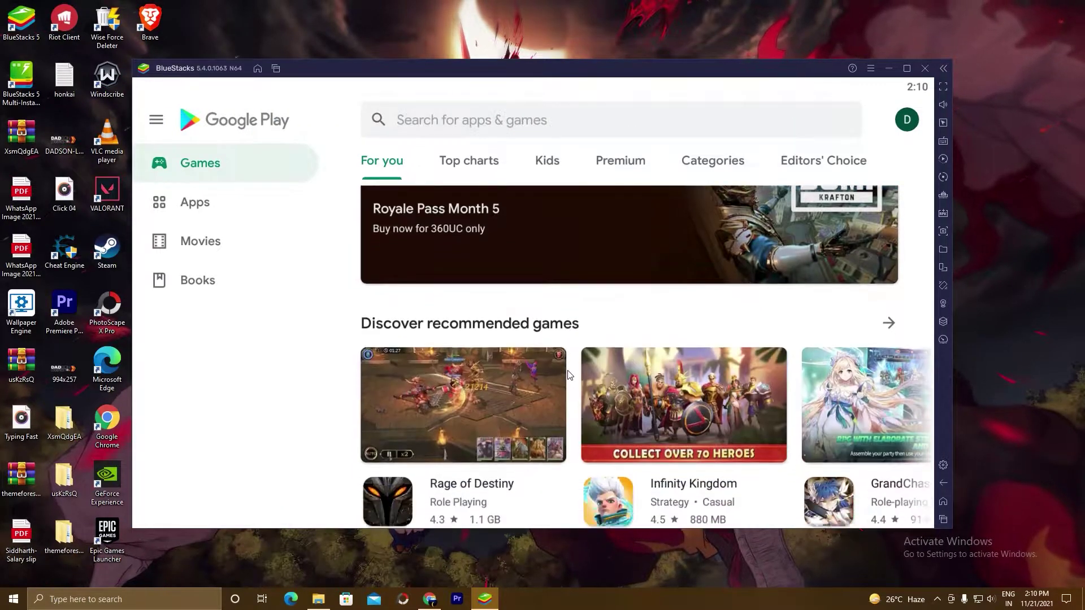
scroll(621, 441, up, 2)
scroll(594, 449, up, 2)
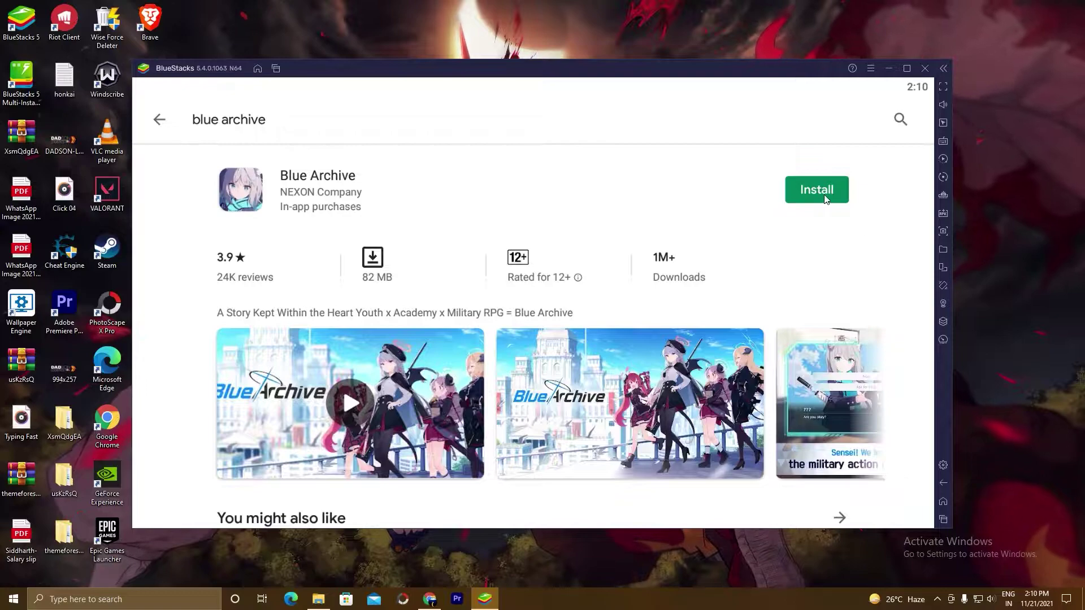
click(815, 191)
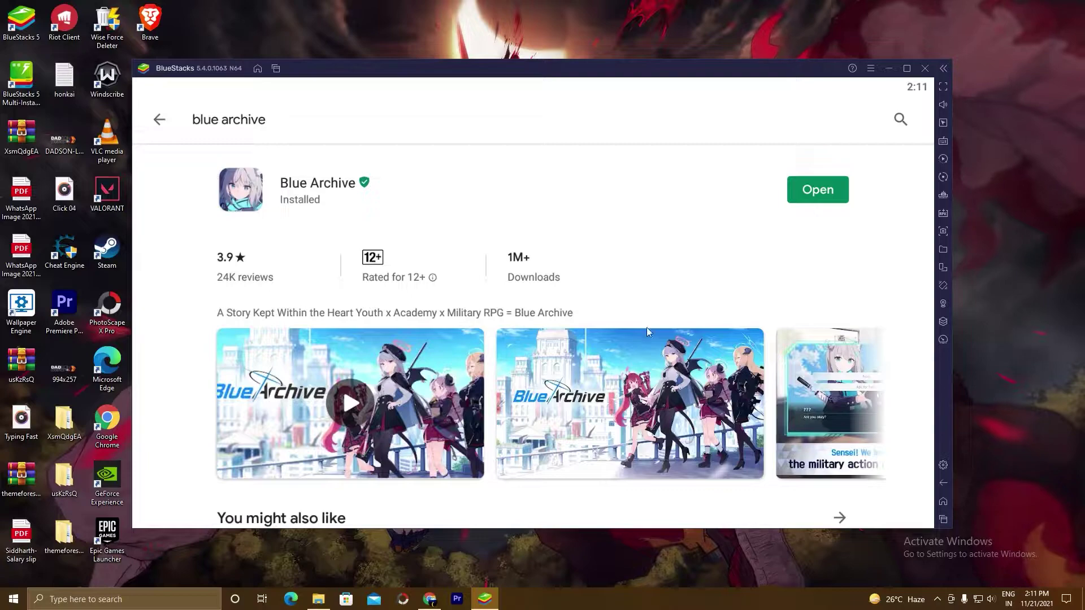
Return to the BlueStacks home screen and launch Blue Archive
click(943, 502)
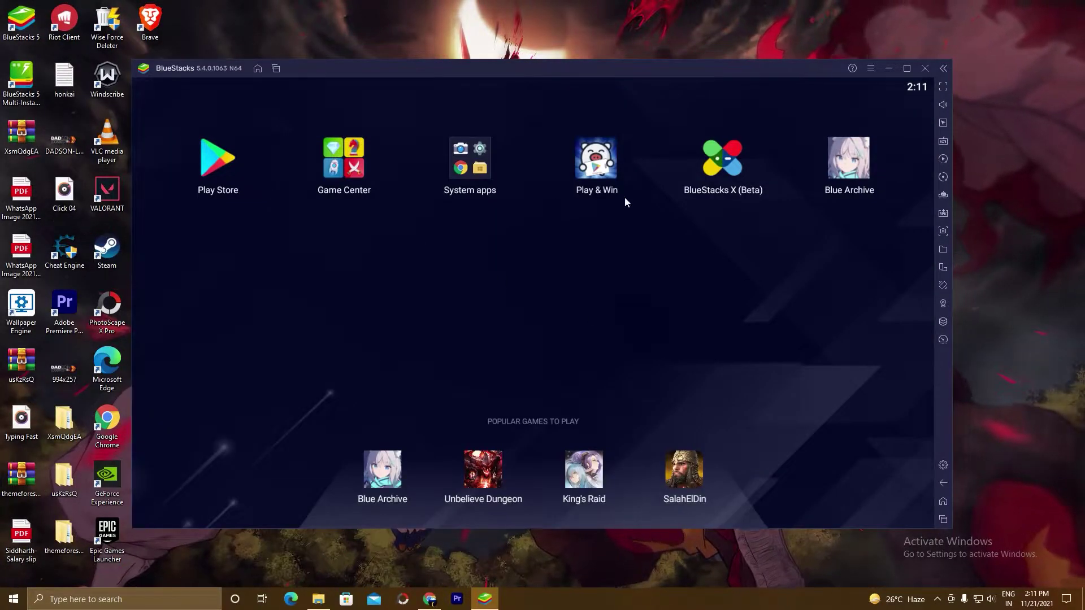
click(845, 165)
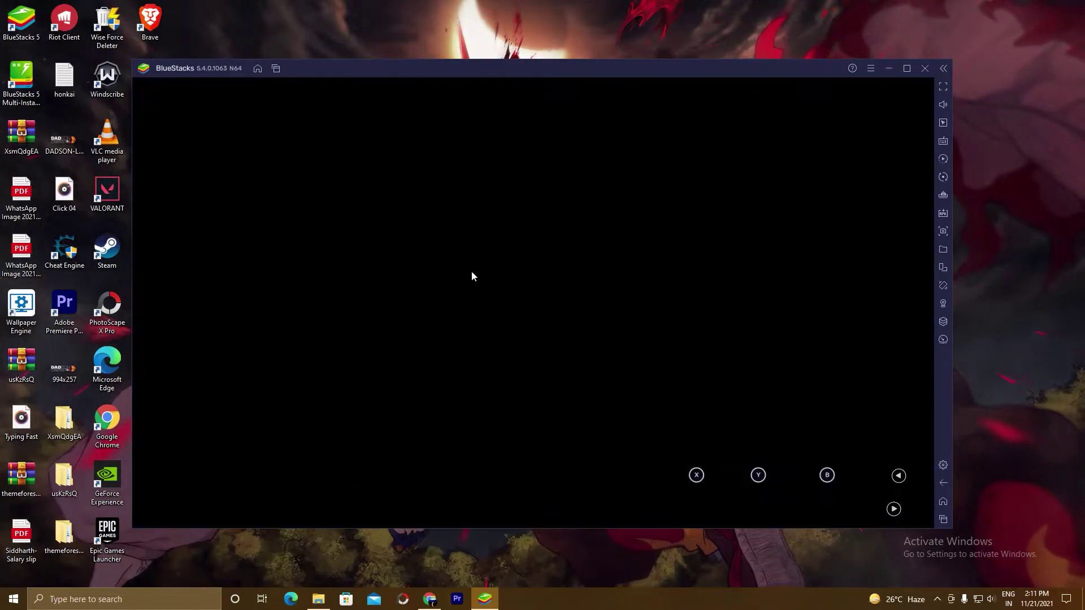
Maximize the emulator window, mute its volume, and dismiss the running notification
click(907, 69)
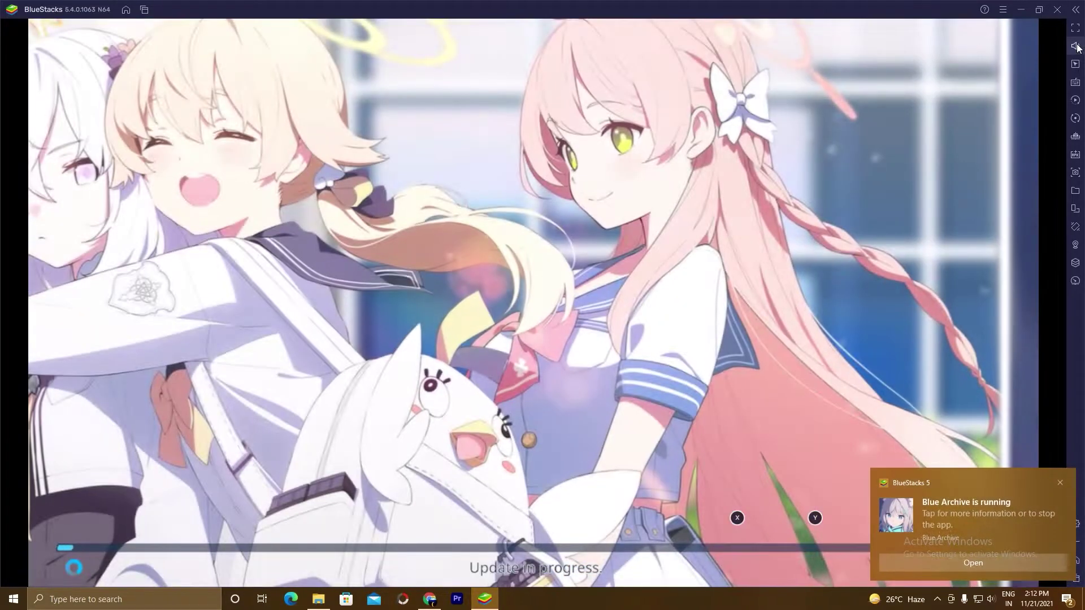
mouse_move(1075, 46)
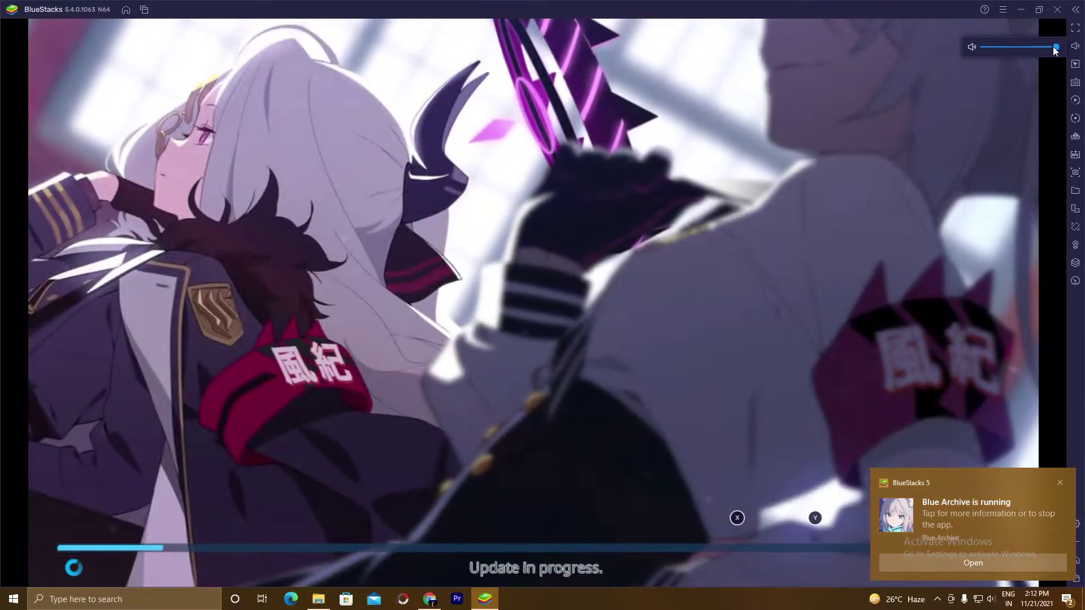
drag(1052, 46, 983, 47)
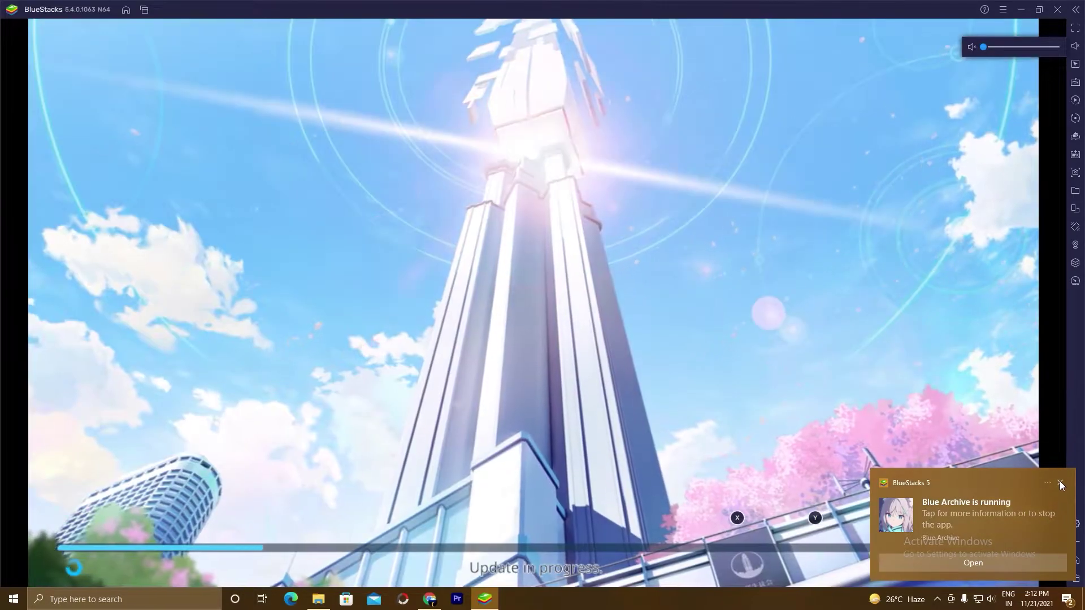
click(1059, 483)
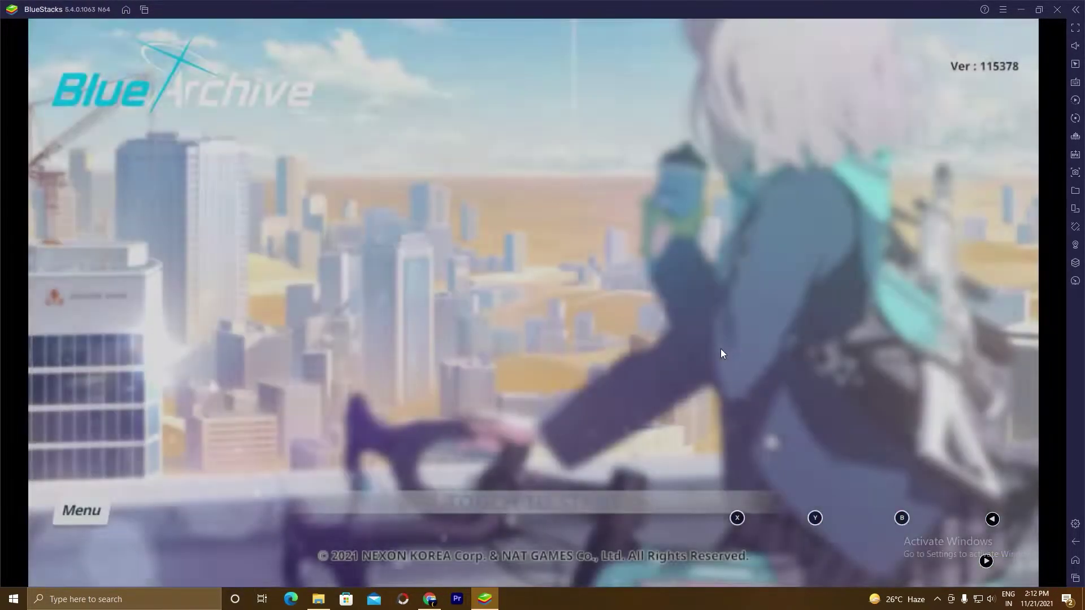
Start the game, close the Total Assault and Schale gift popups, and open MomoTalk
click(715, 351)
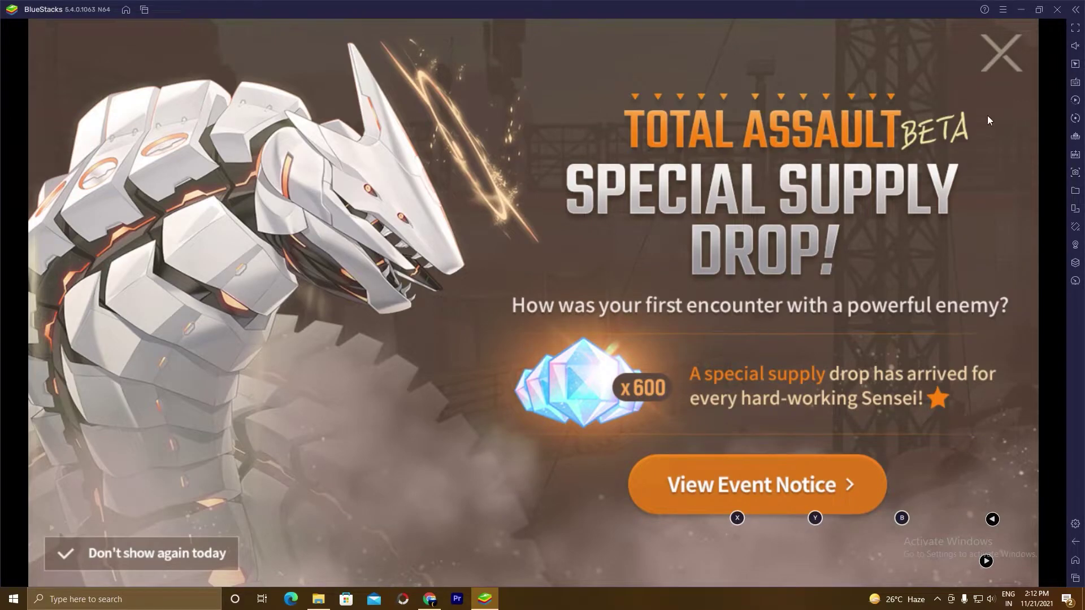
click(1000, 54)
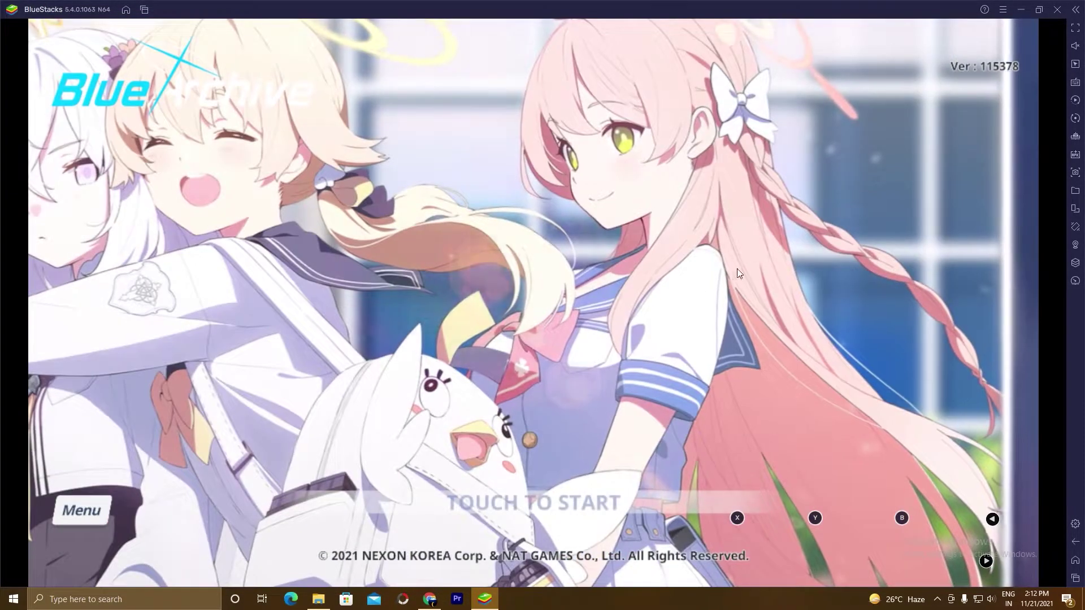
click(736, 269)
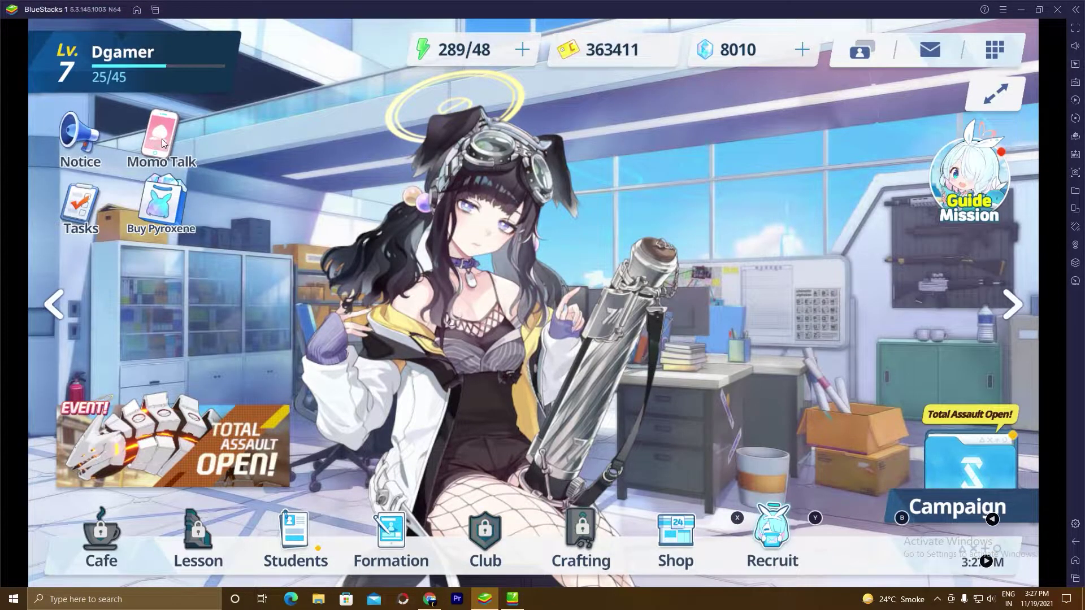
click(162, 138)
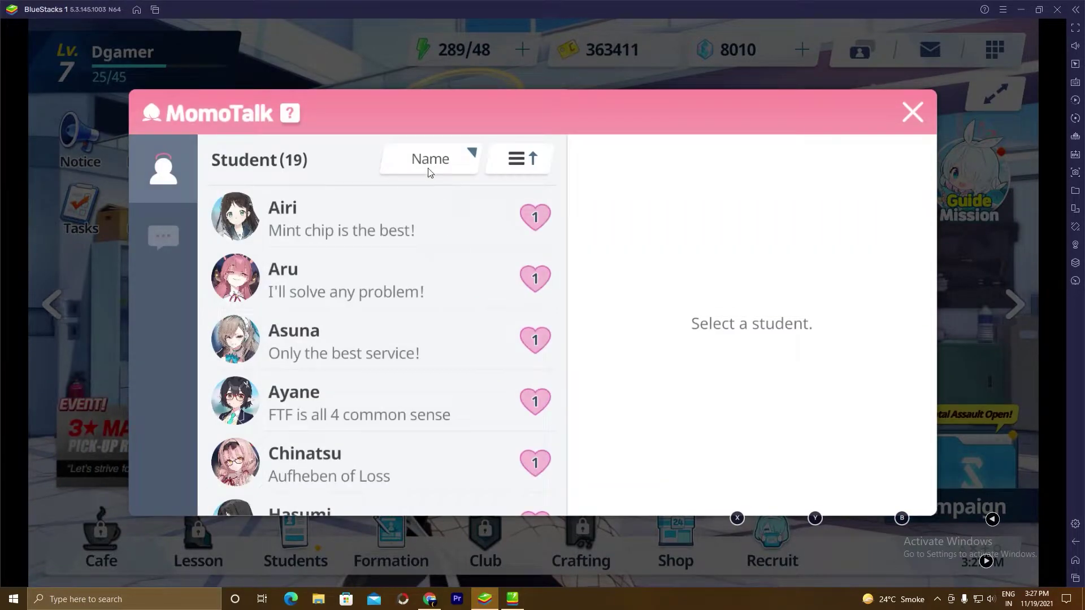
View the MomoTalk profiles of Airi, Aru, Asuna, Ayane, Chinatsu, Hasumi, Hibiki, Junko, Juri and Kotama
click(405, 226)
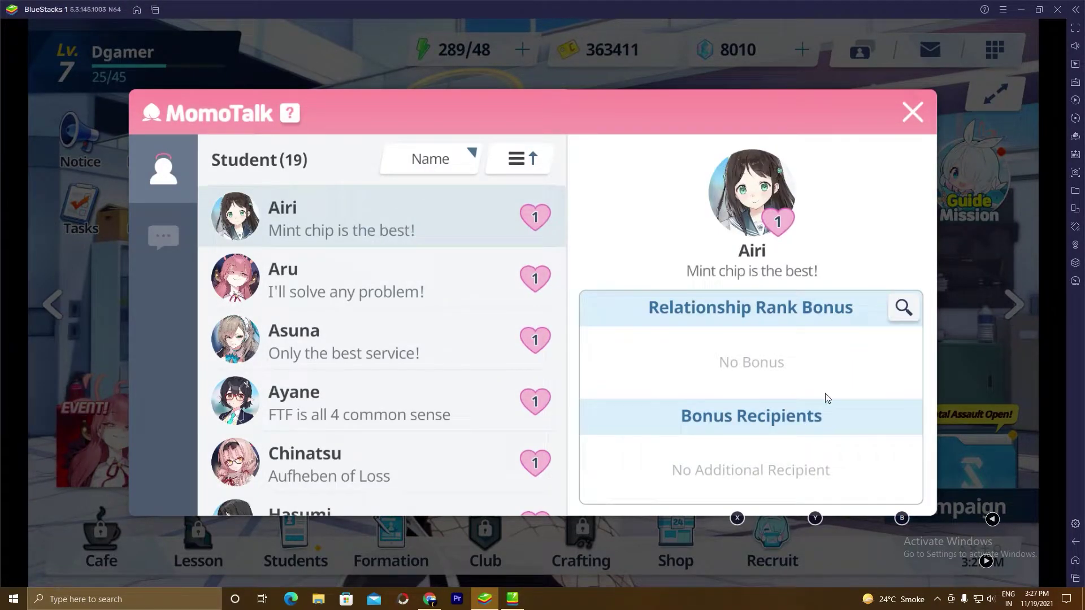
click(366, 288)
click(381, 337)
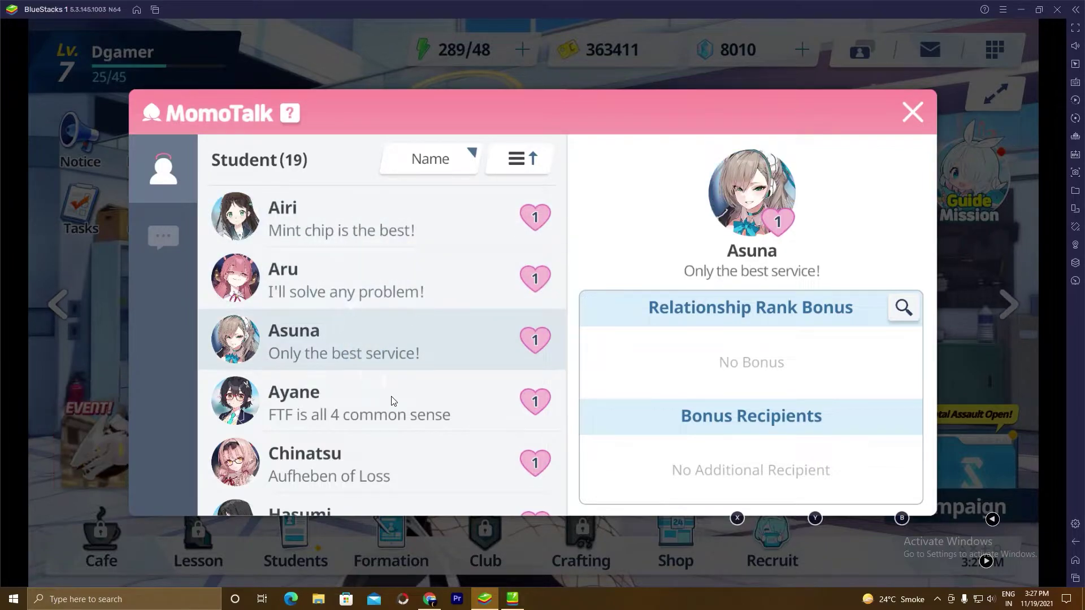
click(414, 386)
scroll(416, 387, down, 2)
click(394, 345)
click(406, 392)
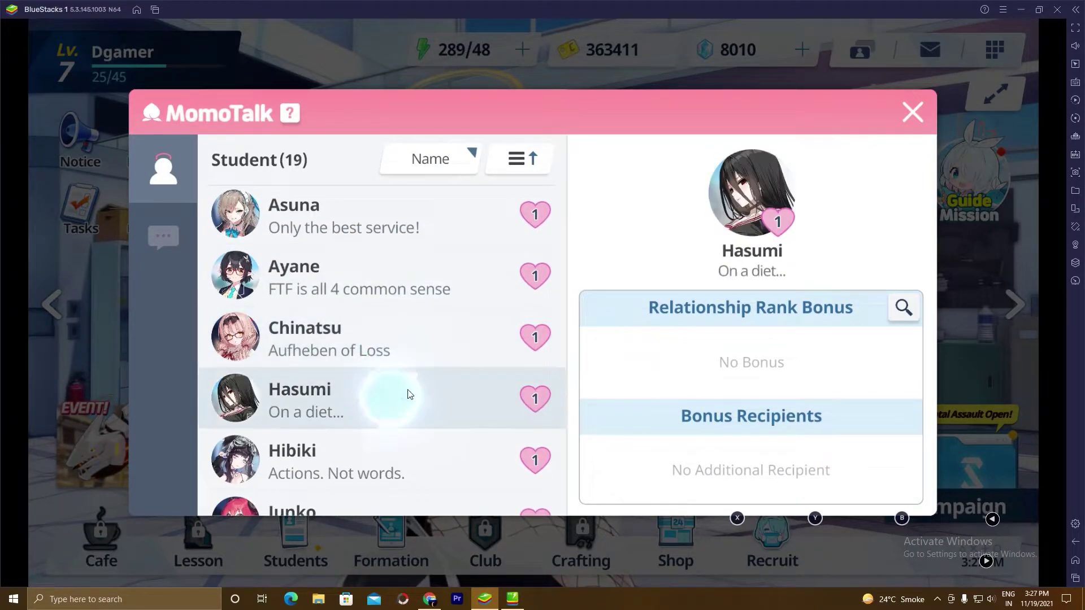
scroll(465, 380, down, 3)
click(390, 271)
click(387, 337)
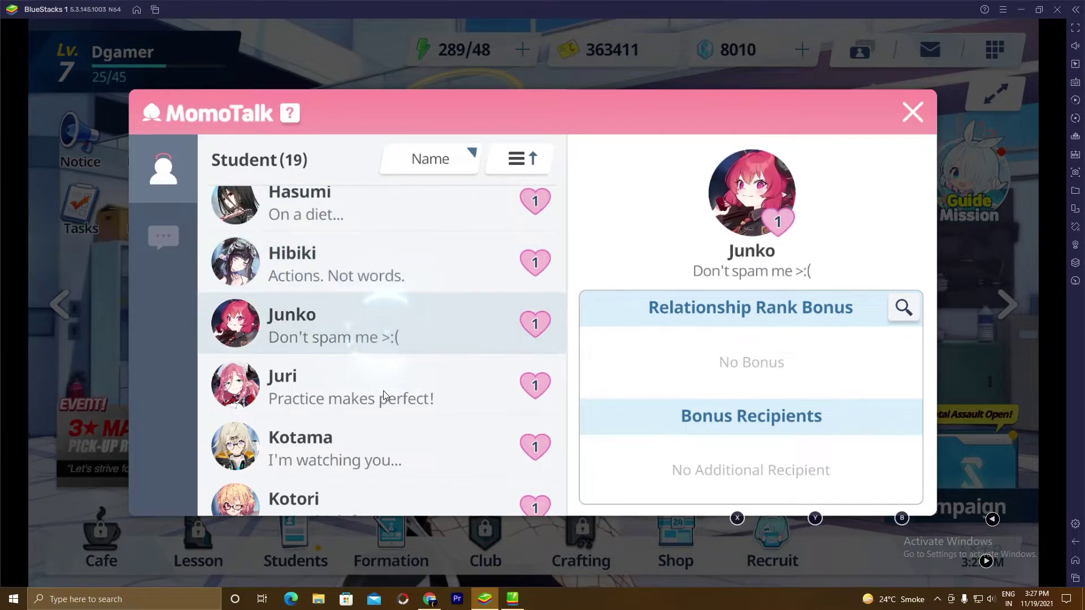
click(383, 391)
click(455, 446)
scroll(456, 378, down, 3)
click(164, 234)
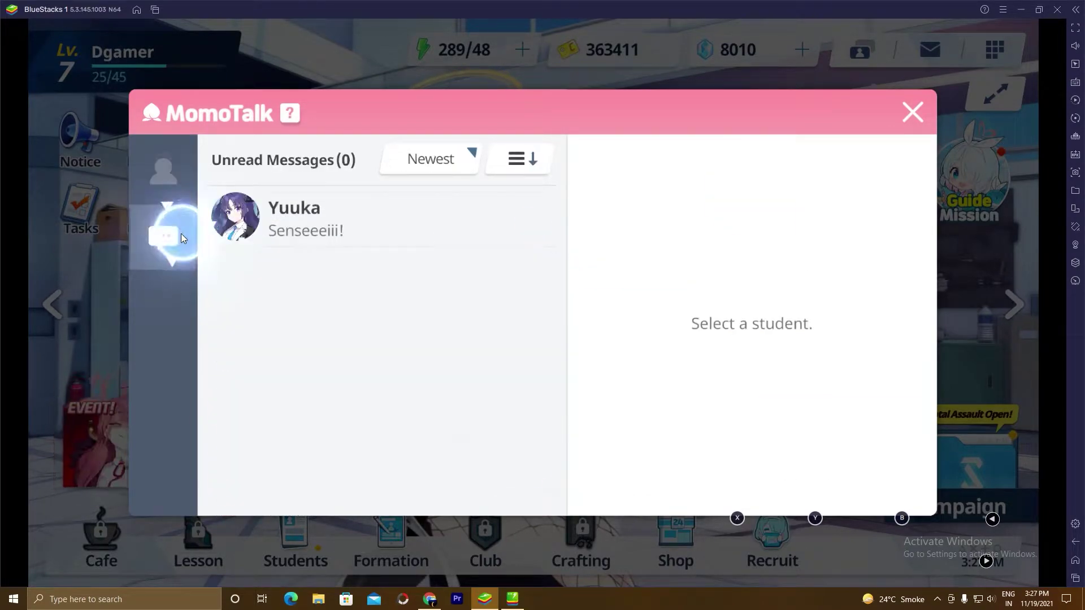
click(164, 172)
scroll(432, 352, down, 2)
scroll(432, 348, down, 8)
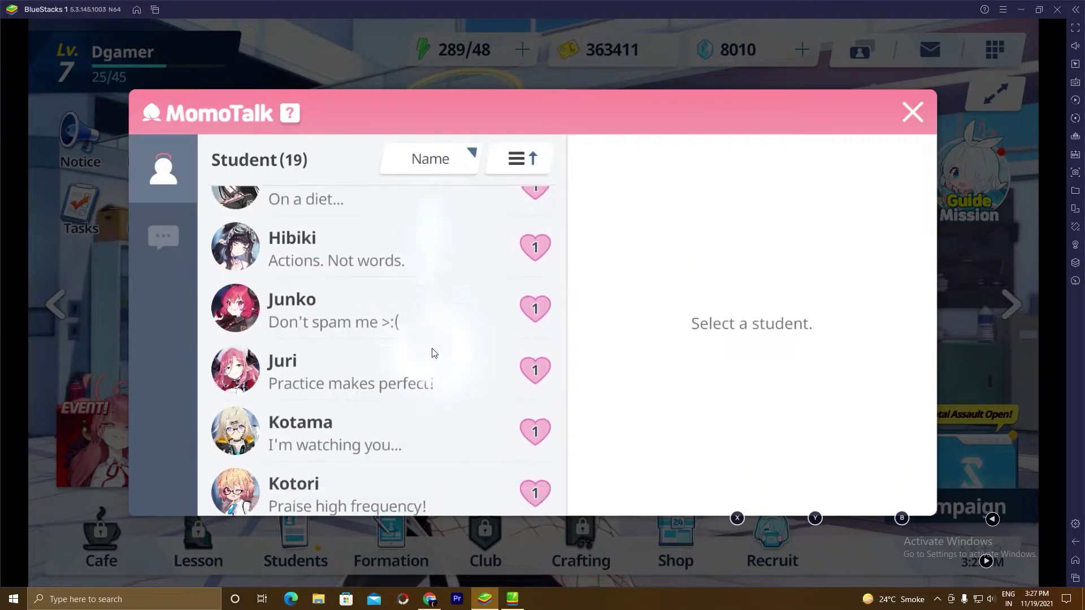
scroll(432, 348, down, 3)
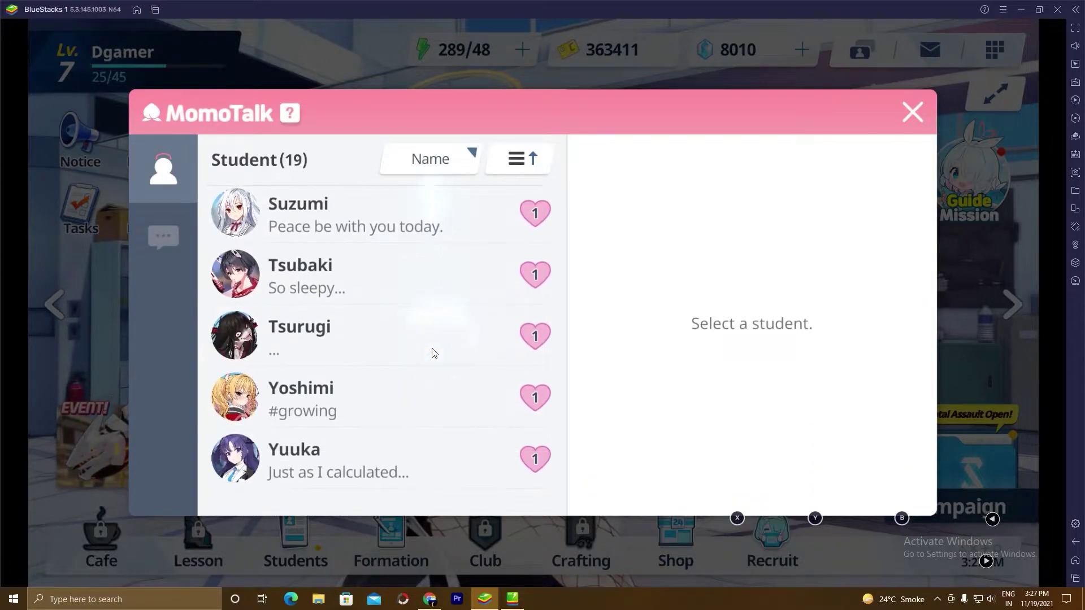
click(411, 476)
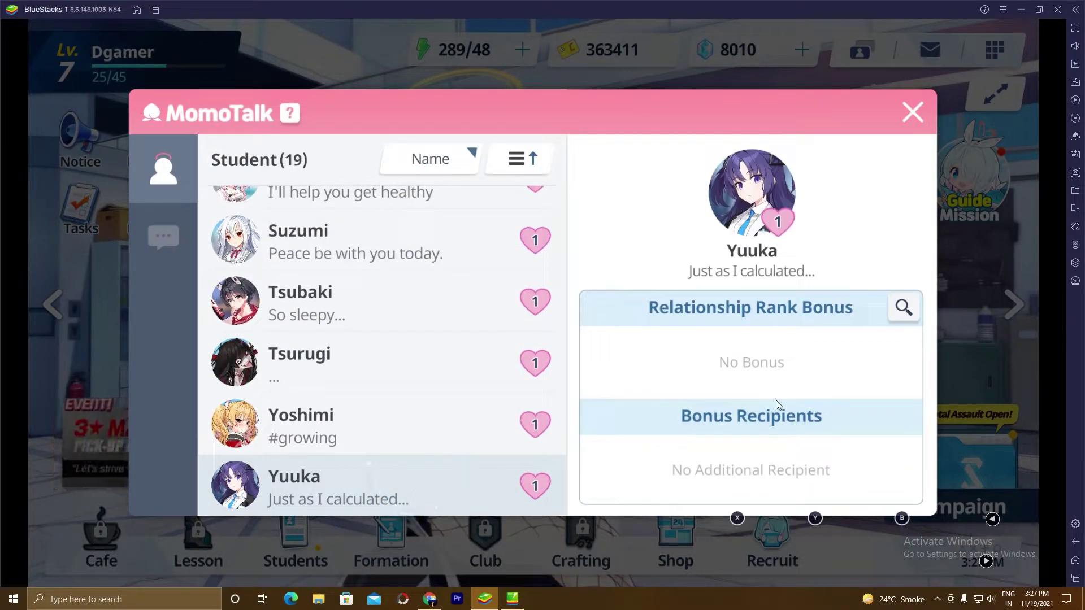
click(913, 103)
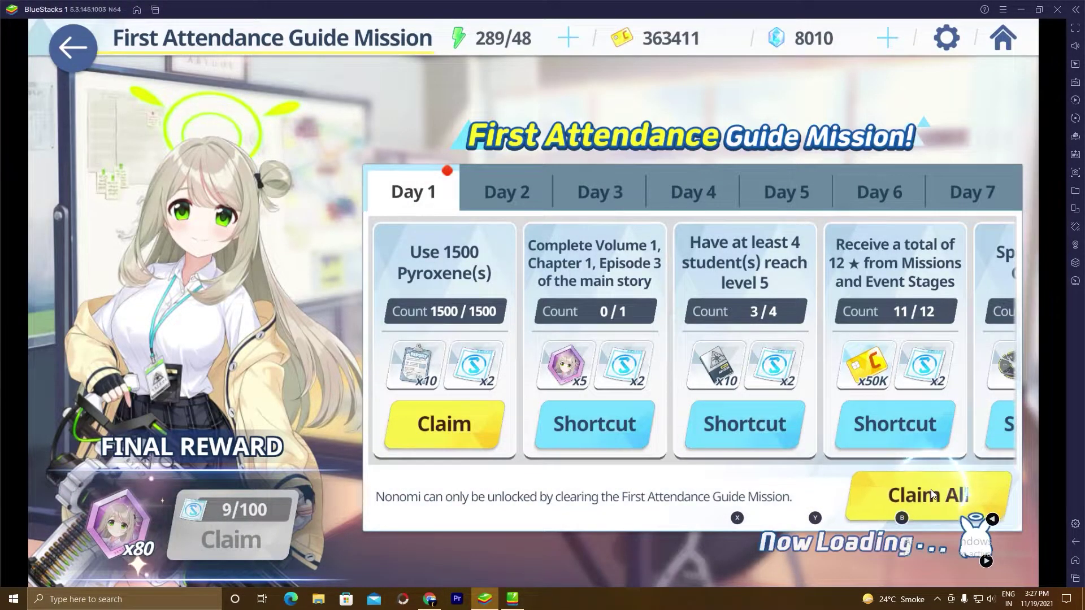
Claim all Day 1 guide mission rewards, then open Campaign and the Area 1 Mission stages
click(930, 493)
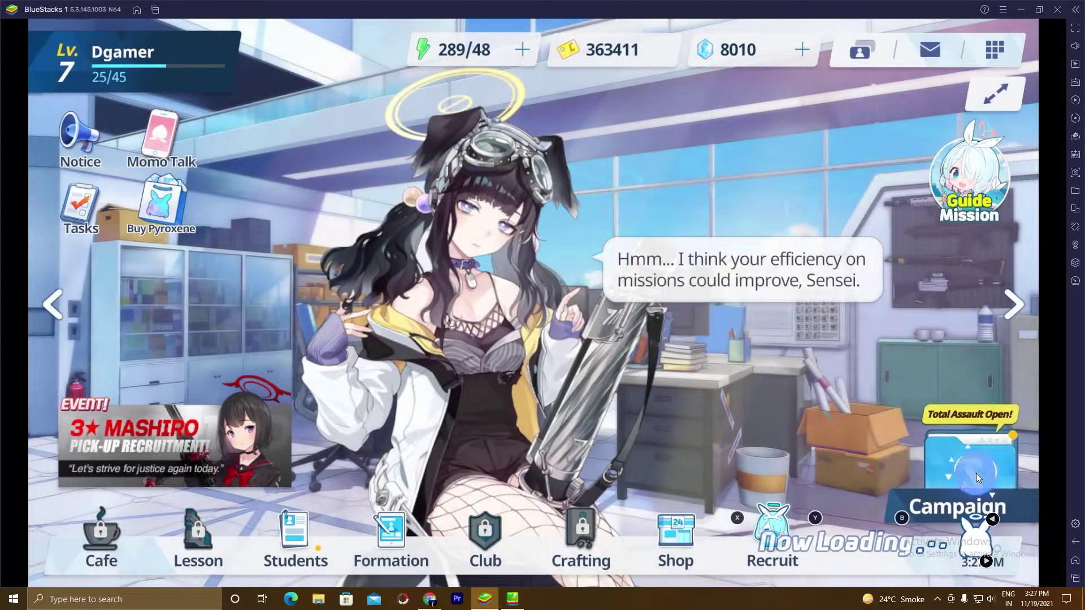
click(975, 472)
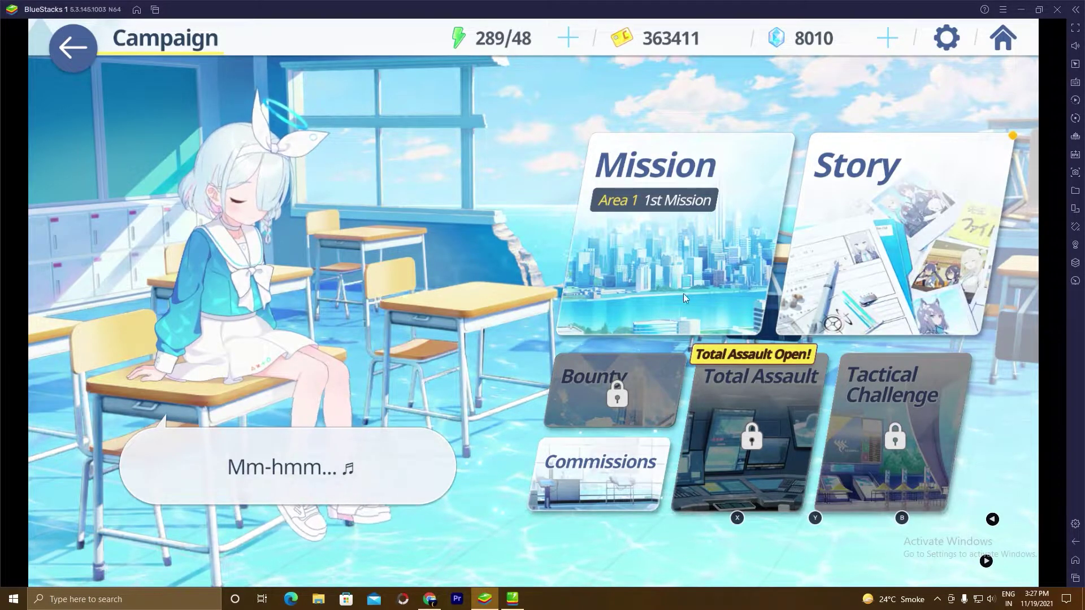
click(693, 235)
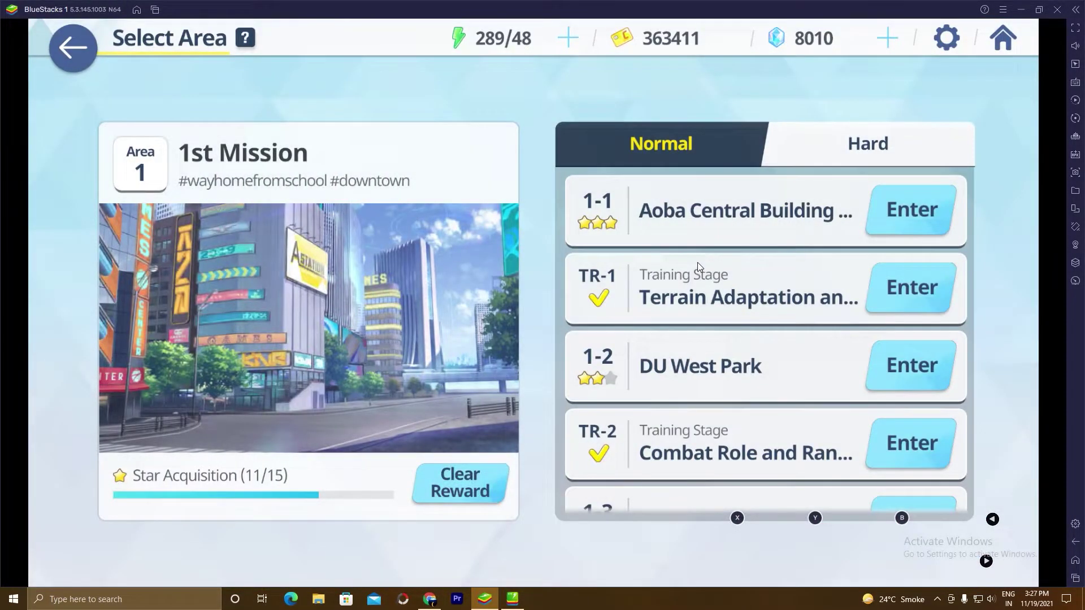
click(803, 376)
Enter Building 1, Unit 11, start the mission and mobilize the unit formation
scroll(797, 392, down, 5)
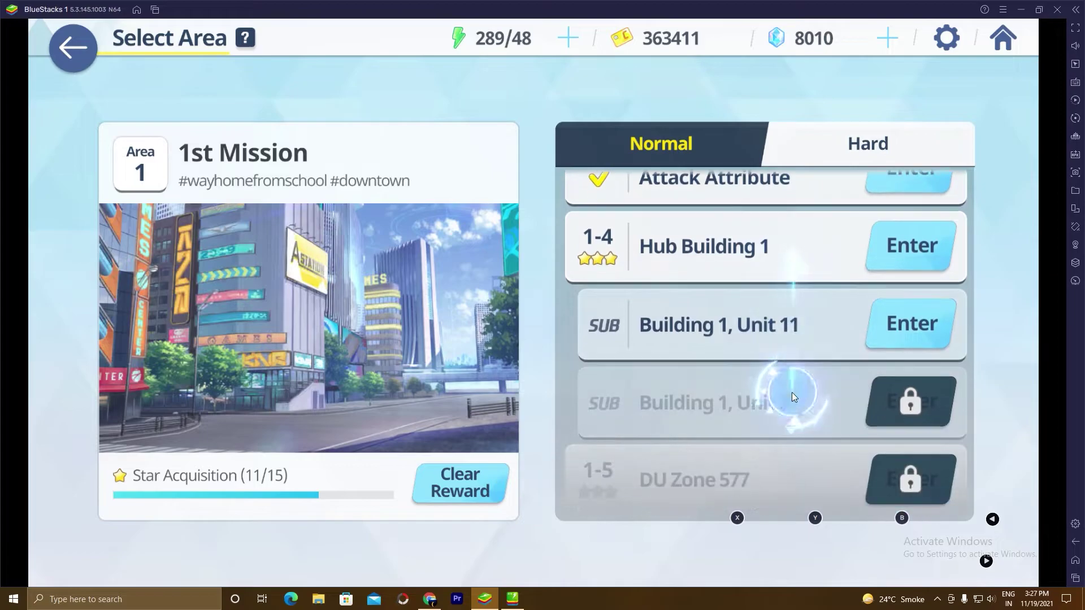
click(914, 310)
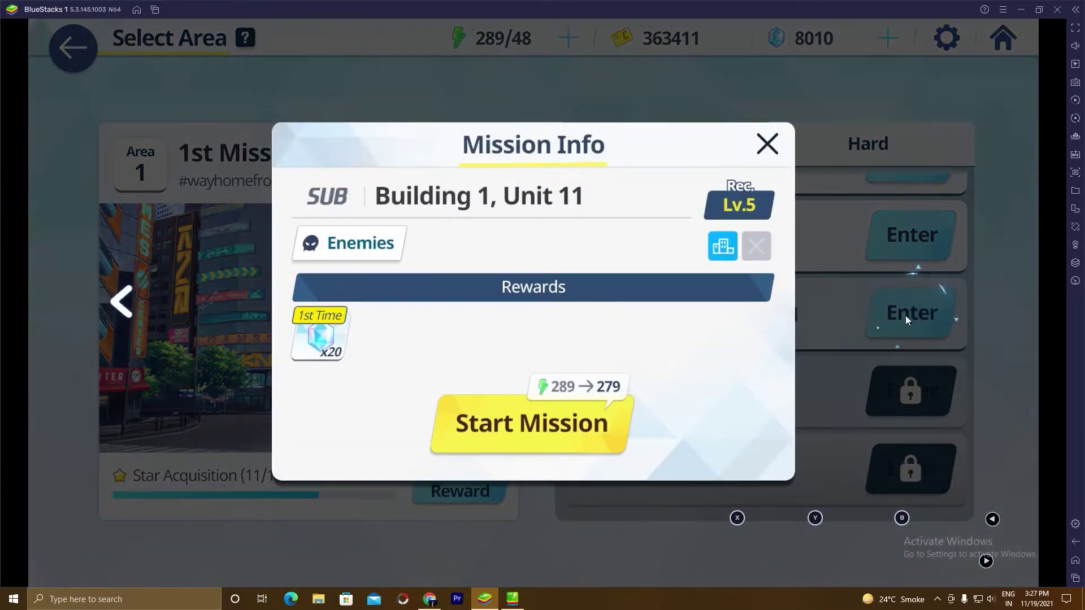
click(628, 400)
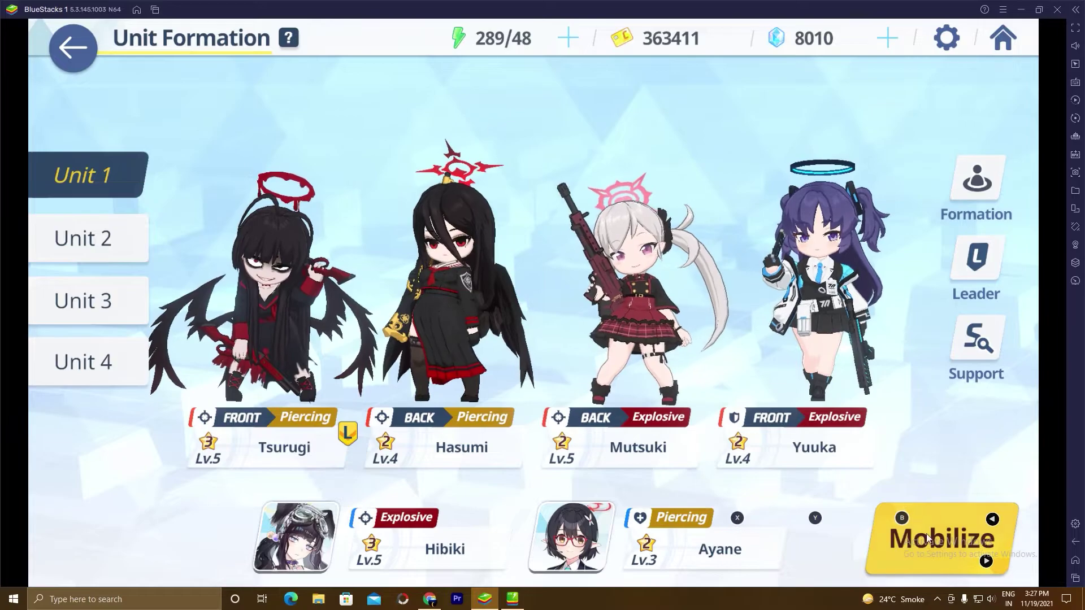
click(927, 538)
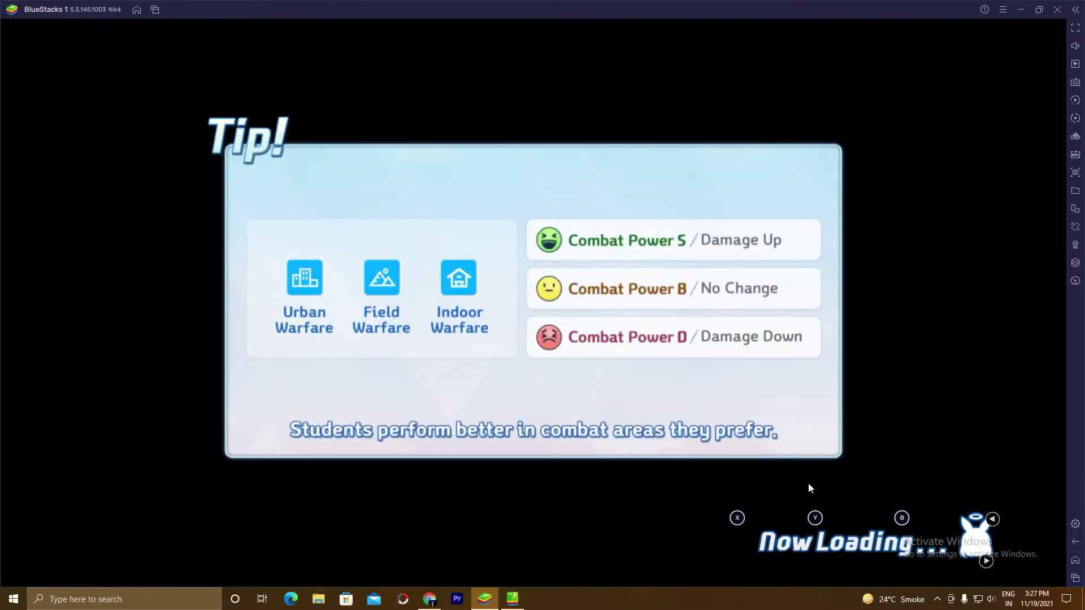